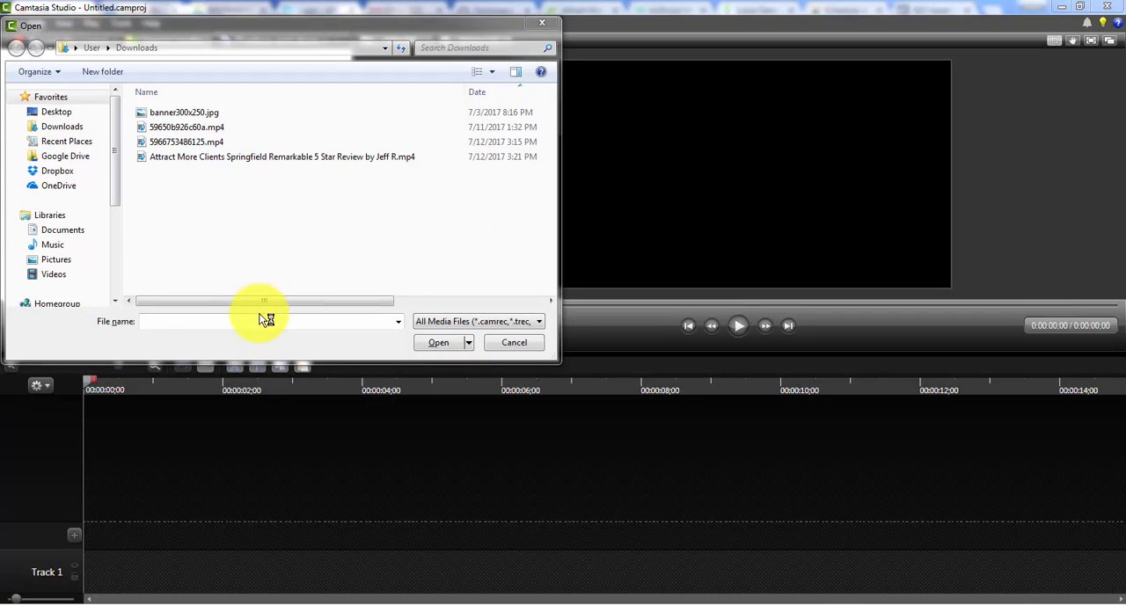
# Import the Attract More Clients review video from K:\Client Media\AMC.net\Video Templates\FB Video Cover and add it to the timeline.
pyautogui.click(260, 322)
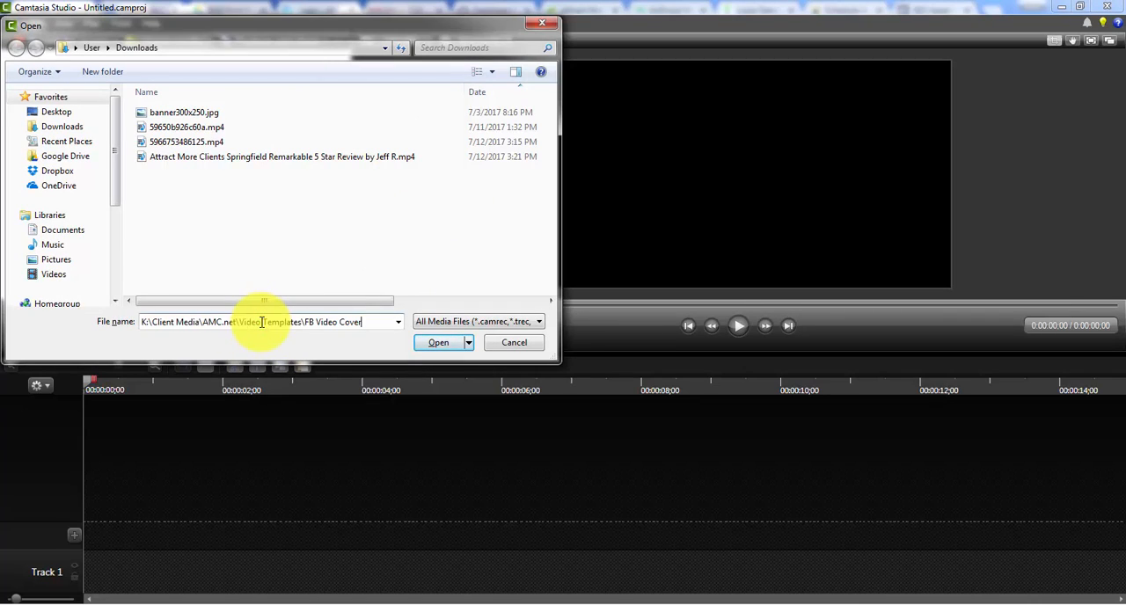
pyautogui.press('Return')
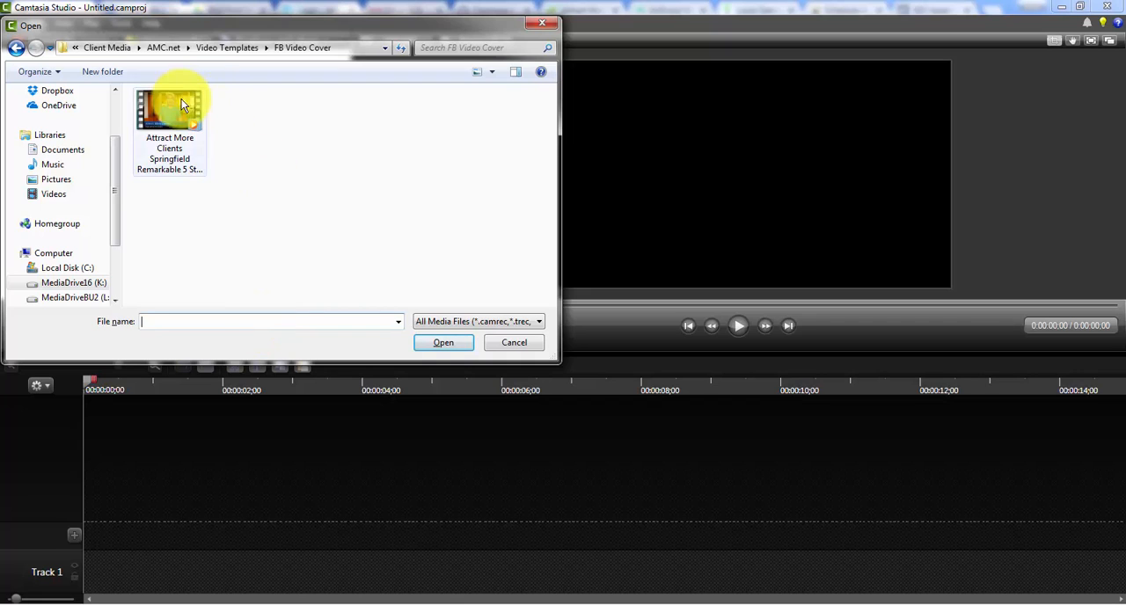
pyautogui.doubleClick(152, 106)
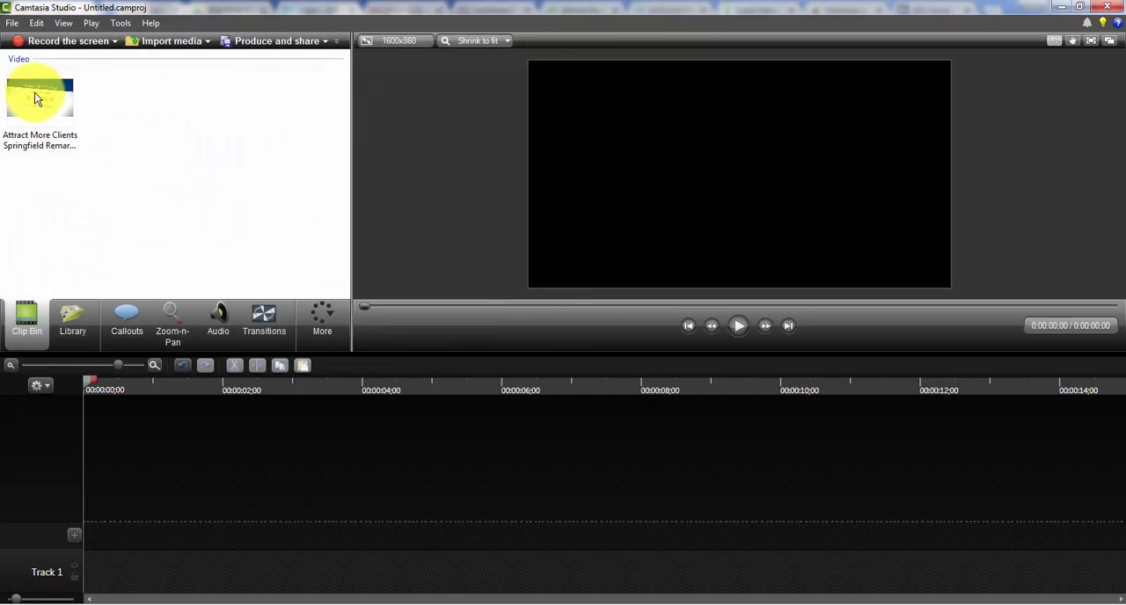
pyautogui.rightClick(40, 111)
pyautogui.click(97, 113)
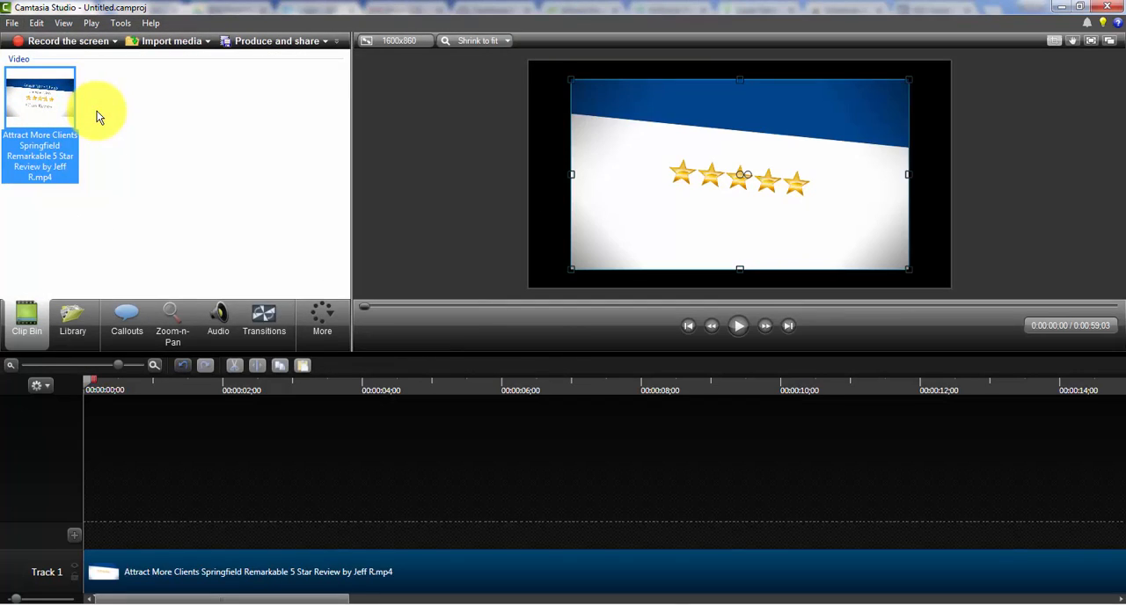
# Set the project's editing dimensions to 820 wide by 312 high with the aspect ratio lock turned off.
pyautogui.click(189, 385)
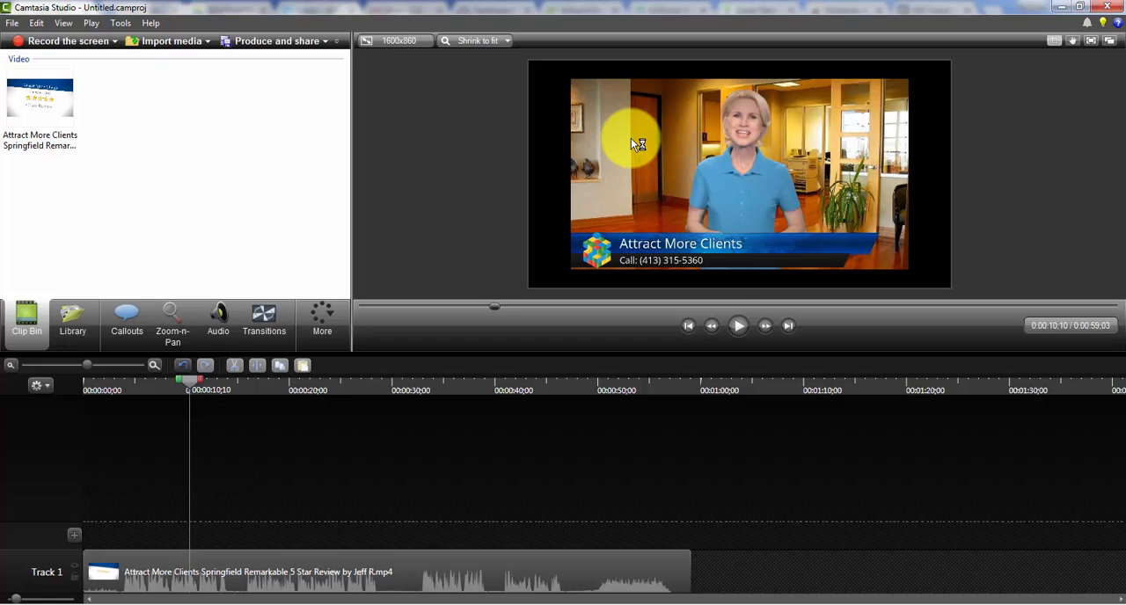
pyautogui.click(388, 44)
pyautogui.doubleClick(480, 354)
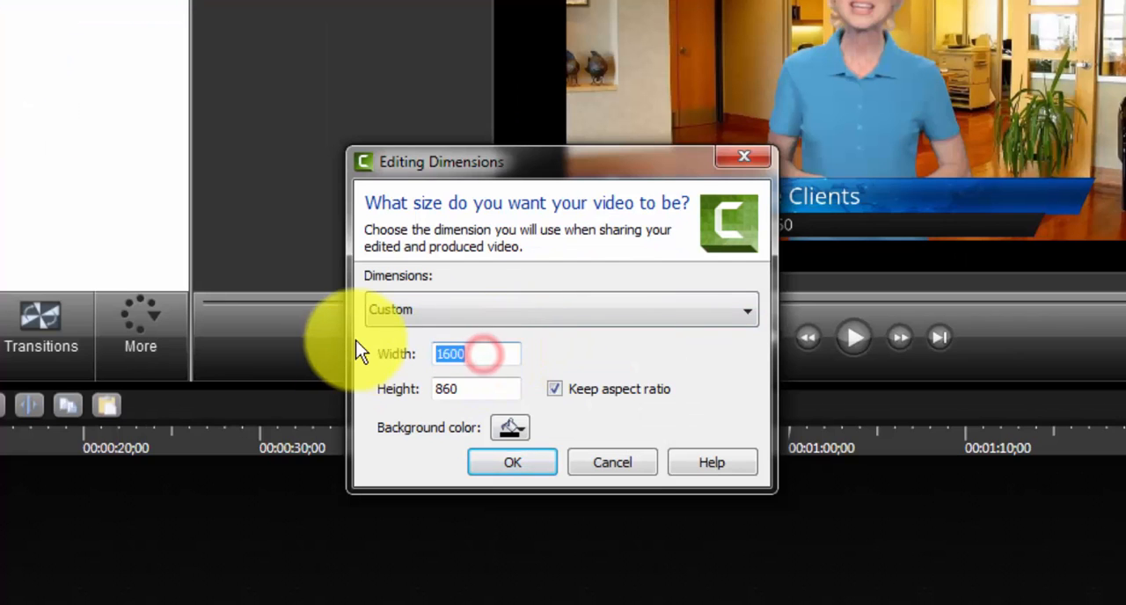
pyautogui.write('820')
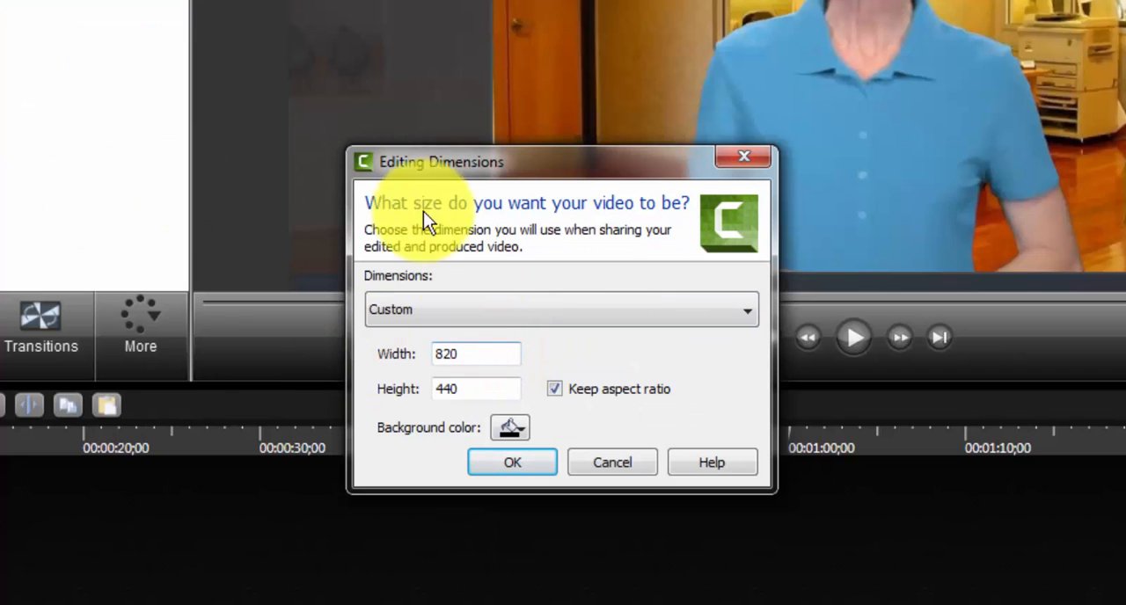
pyautogui.click(554, 388)
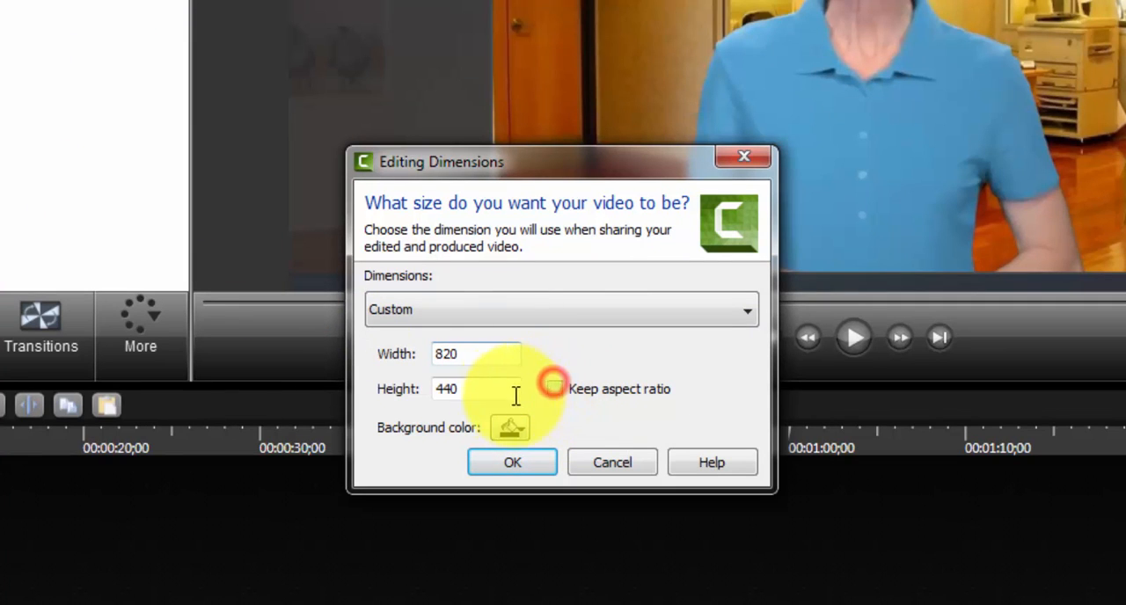
pyautogui.doubleClick(480, 389)
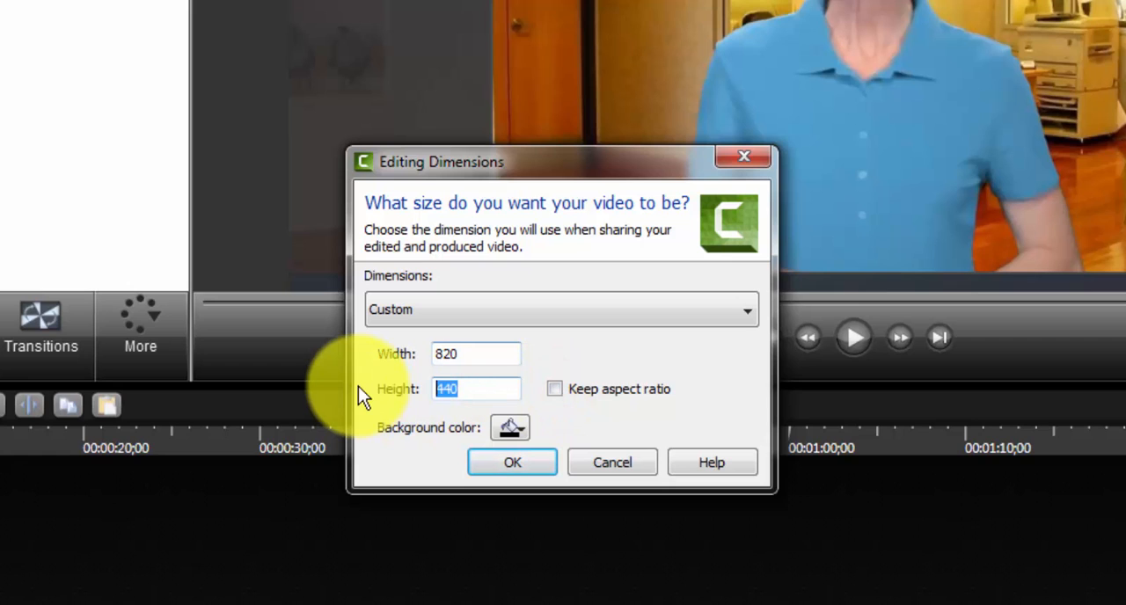
pyautogui.write('312')
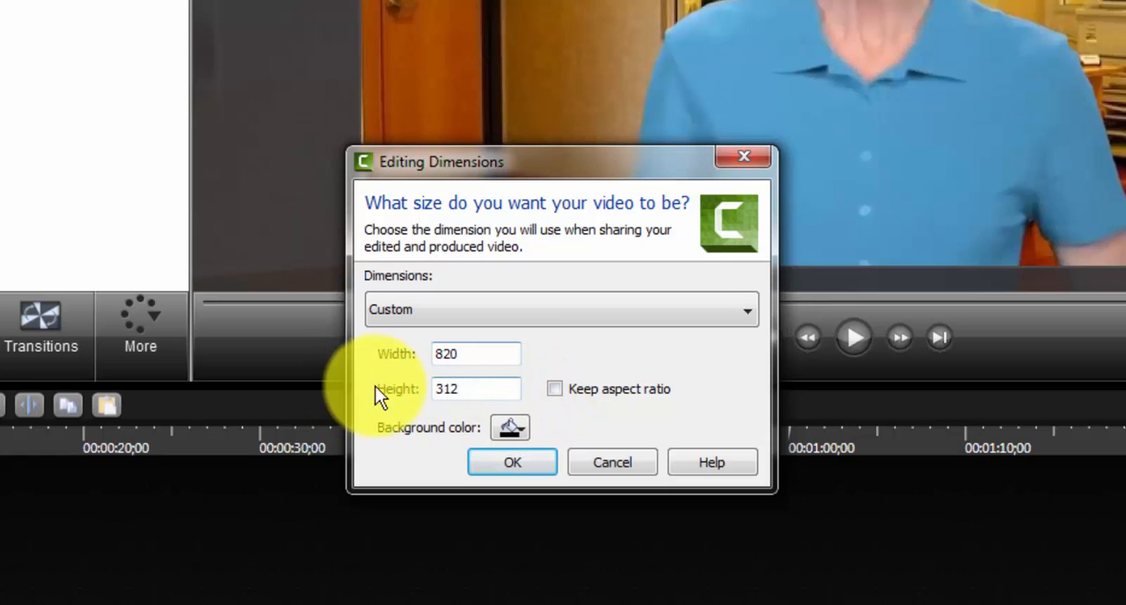
pyautogui.click(505, 461)
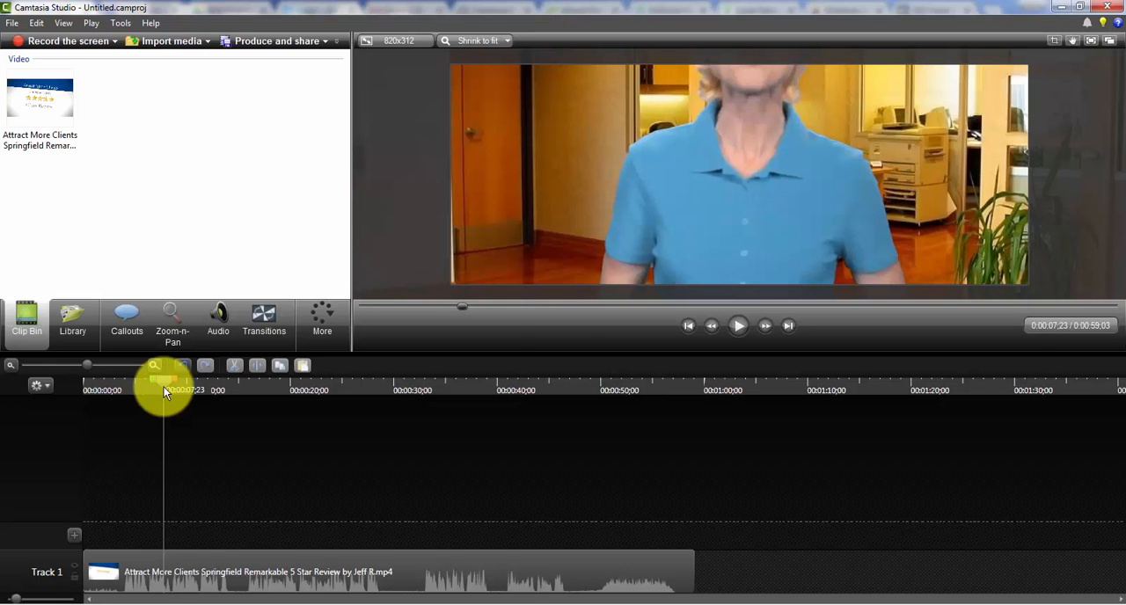
# Scale the video clip down to match the canvas height and center it on the canvas.
pyautogui.moveTo(710, 126); pyautogui.dragTo(749, 292)
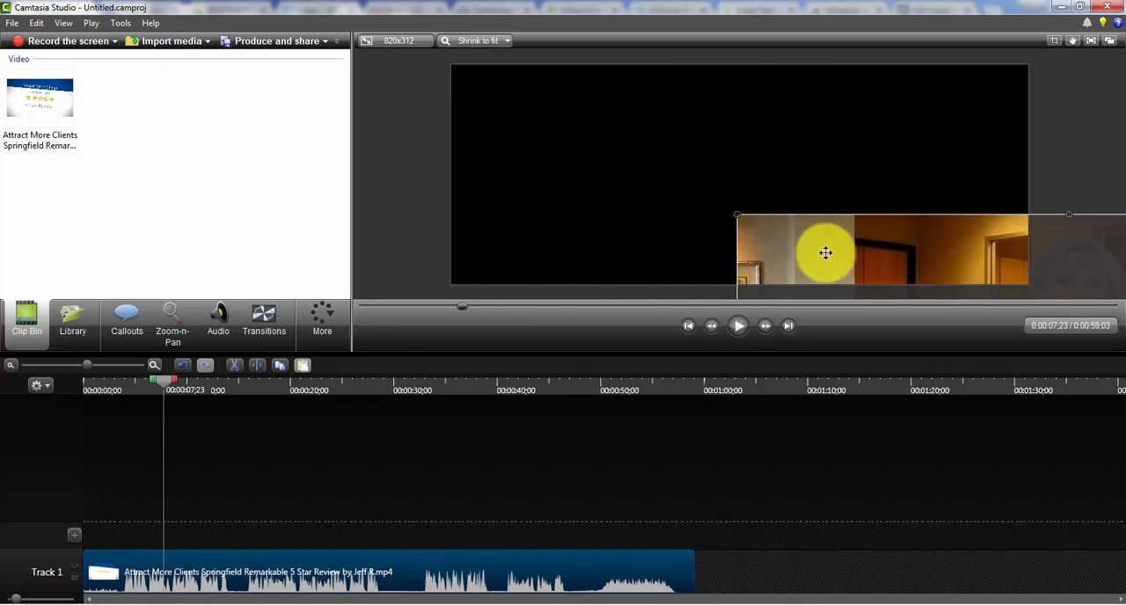
pyautogui.moveTo(825, 253); pyautogui.dragTo(571, 91)
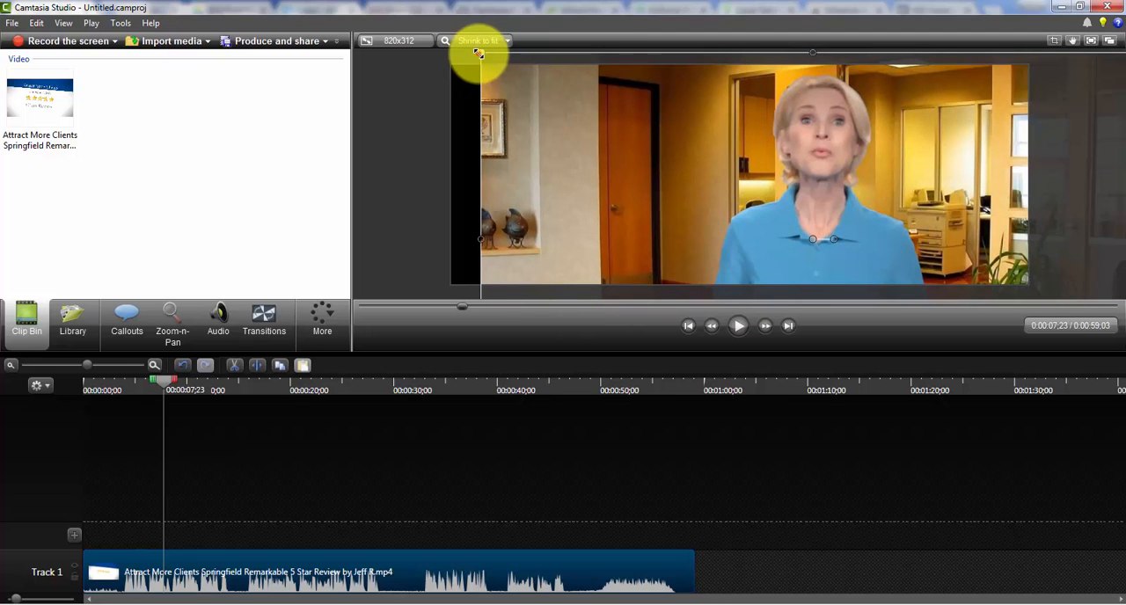
pyautogui.moveTo(477, 53); pyautogui.dragTo(645, 136)
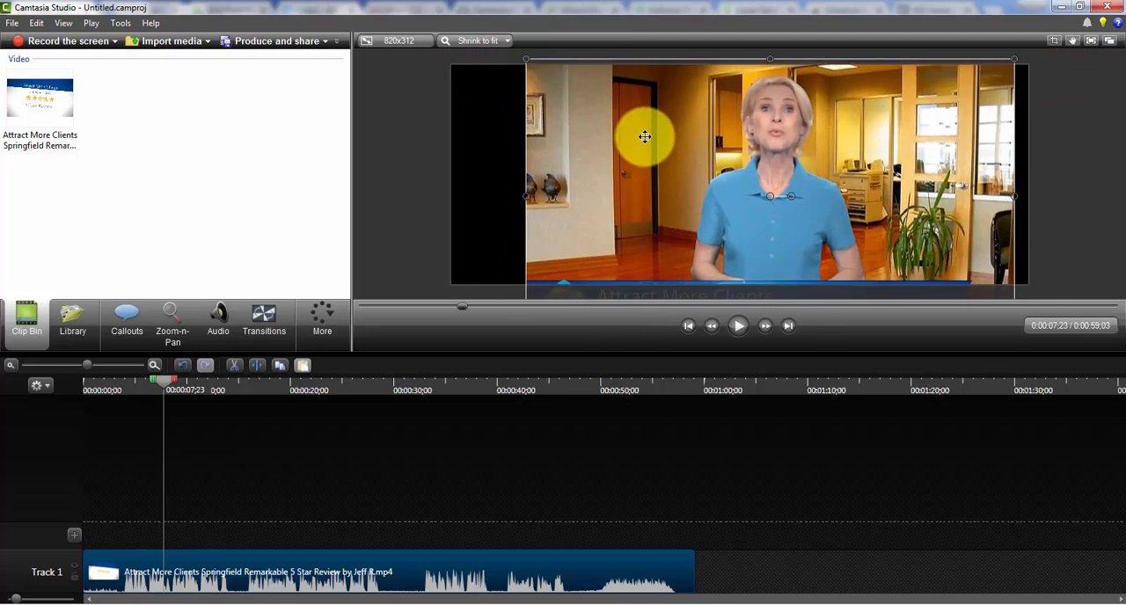
pyautogui.moveTo(525, 58); pyautogui.dragTo(662, 166)
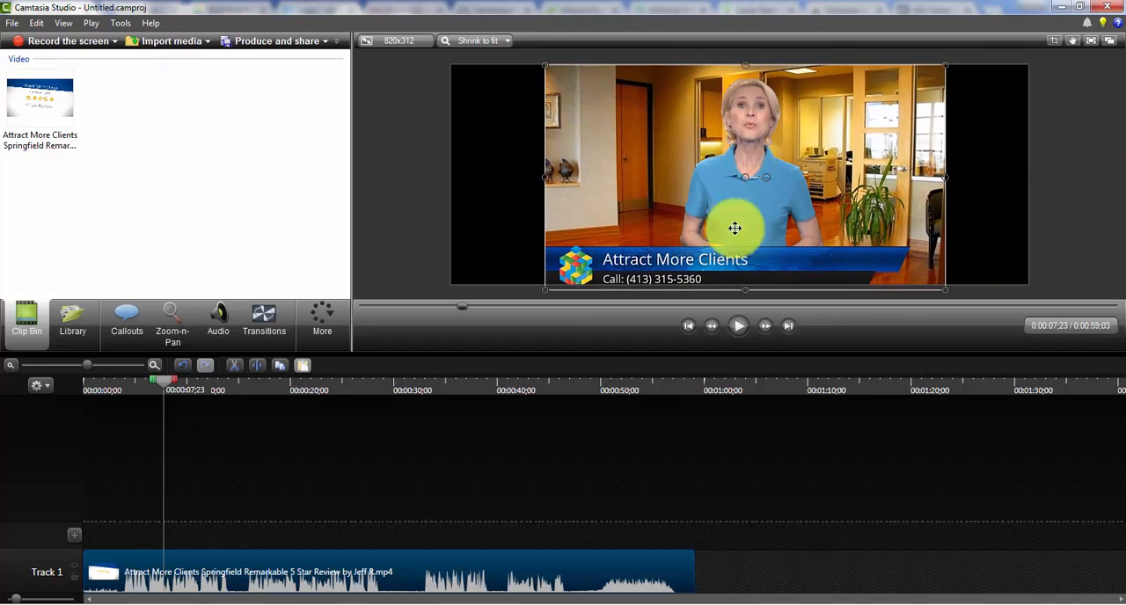
pyautogui.moveTo(944, 289); pyautogui.dragTo(935, 283)
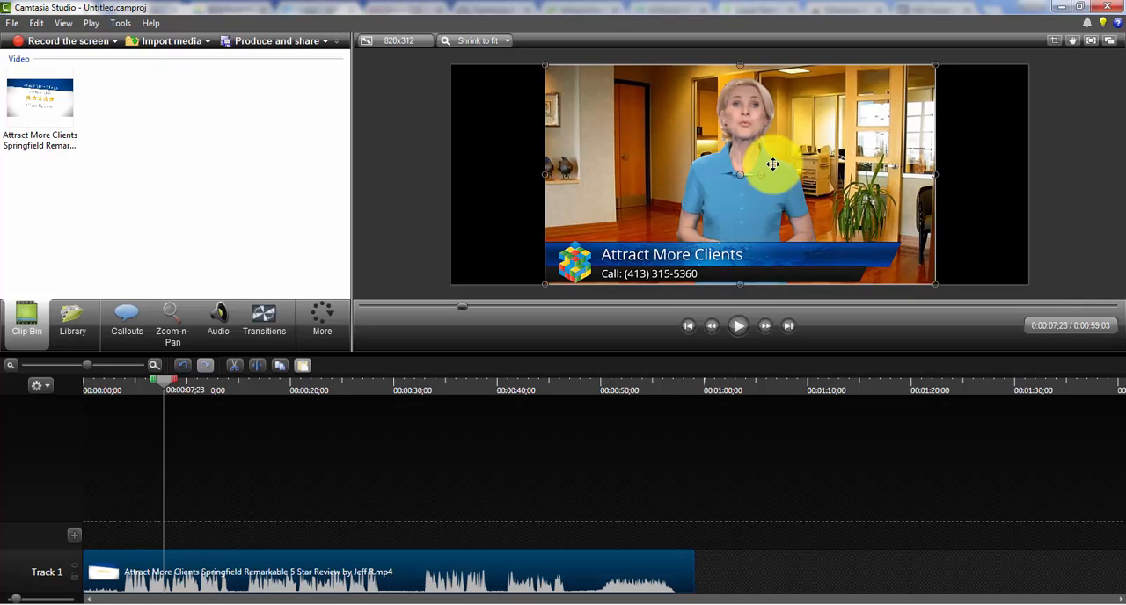
pyautogui.moveTo(773, 165); pyautogui.dragTo(772, 164)
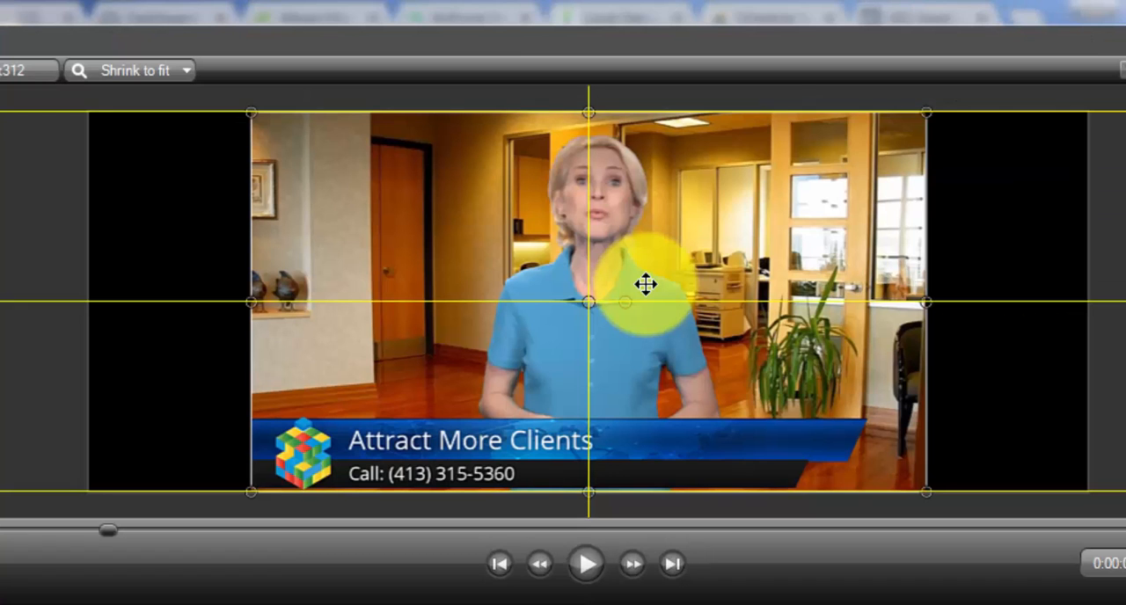
pyautogui.moveTo(644, 284); pyautogui.dragTo(649, 284)
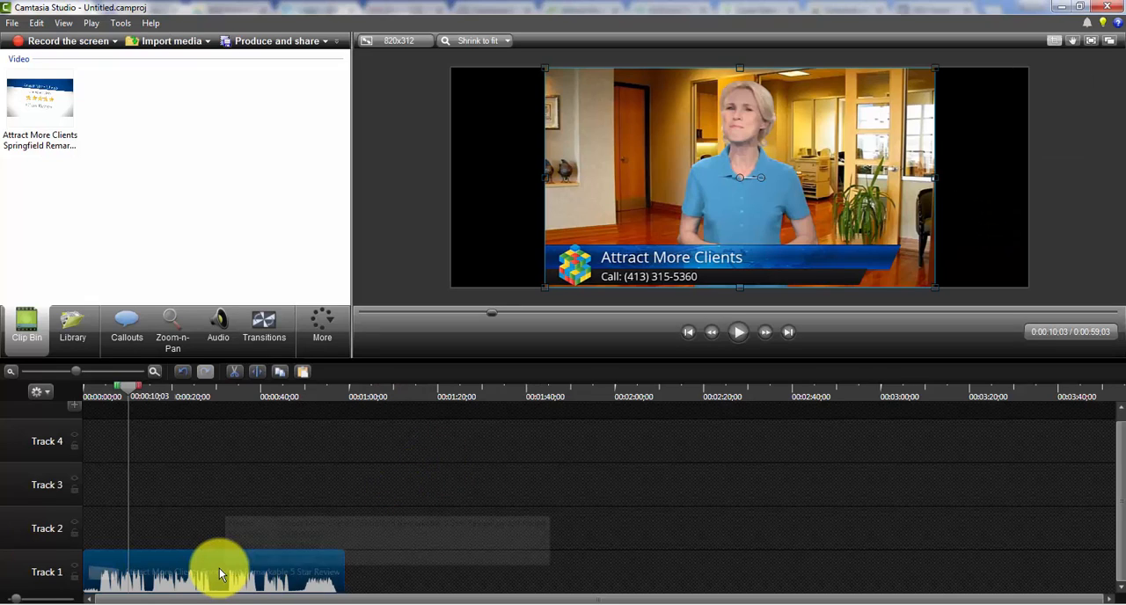
# Copy the Track 1 clip and paste the duplicate onto Track 2, aligned with the start of the timeline.
pyautogui.rightClick(219, 573)
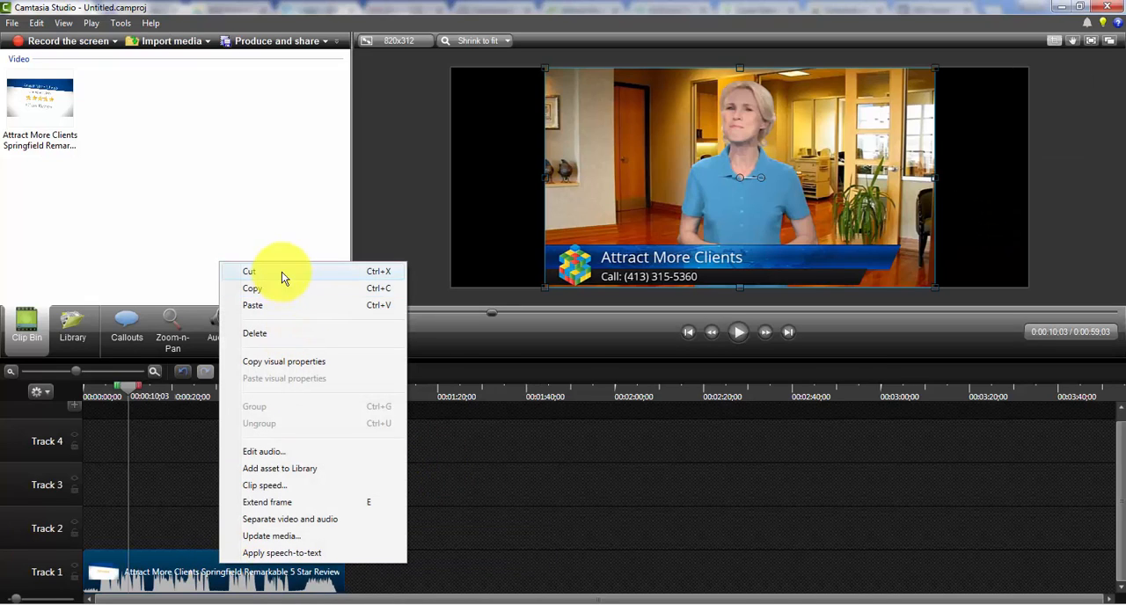
pyautogui.click(268, 290)
pyautogui.hotkey('ctrl', 'v')
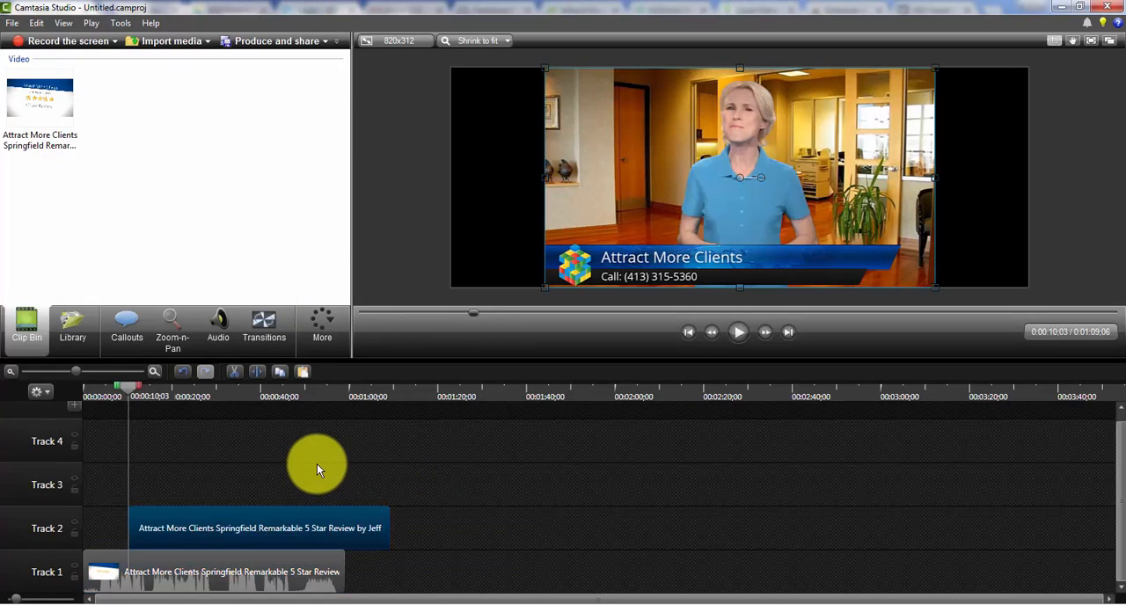
pyautogui.moveTo(283, 527); pyautogui.dragTo(162, 520)
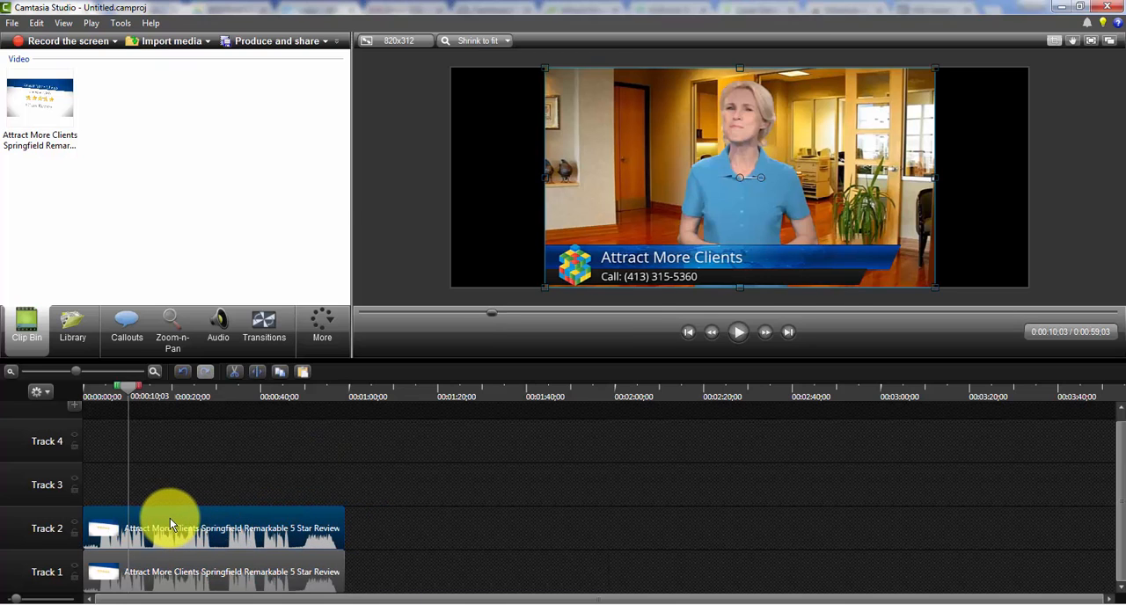
# Separate the video and audio of the Track 2 clip and delete the separated audio.
pyautogui.rightClick(176, 519)
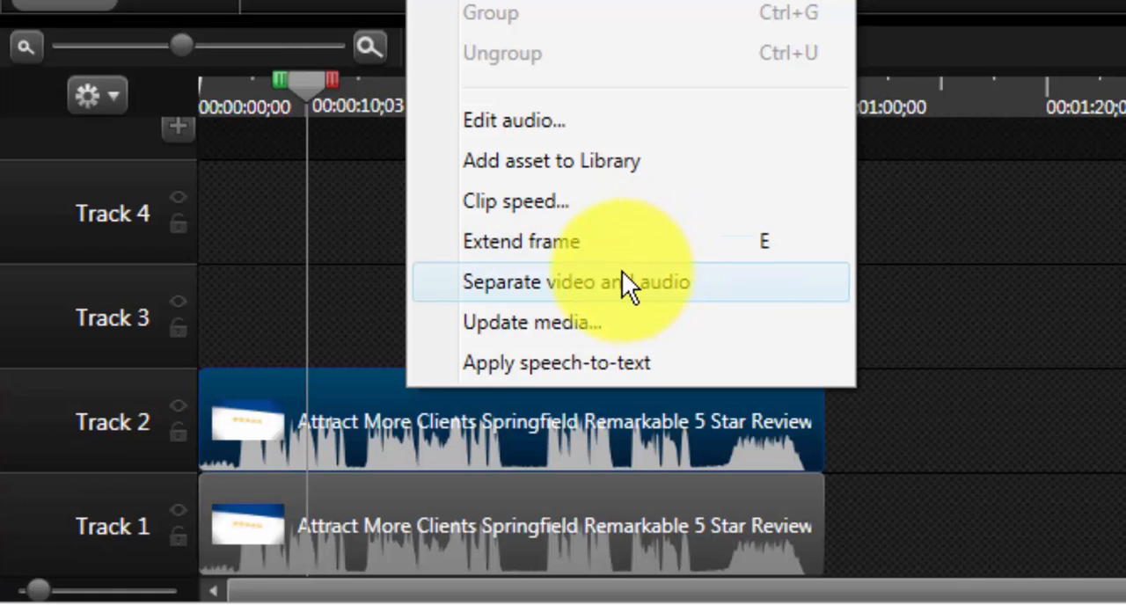
pyautogui.click(623, 279)
pyautogui.click(552, 277)
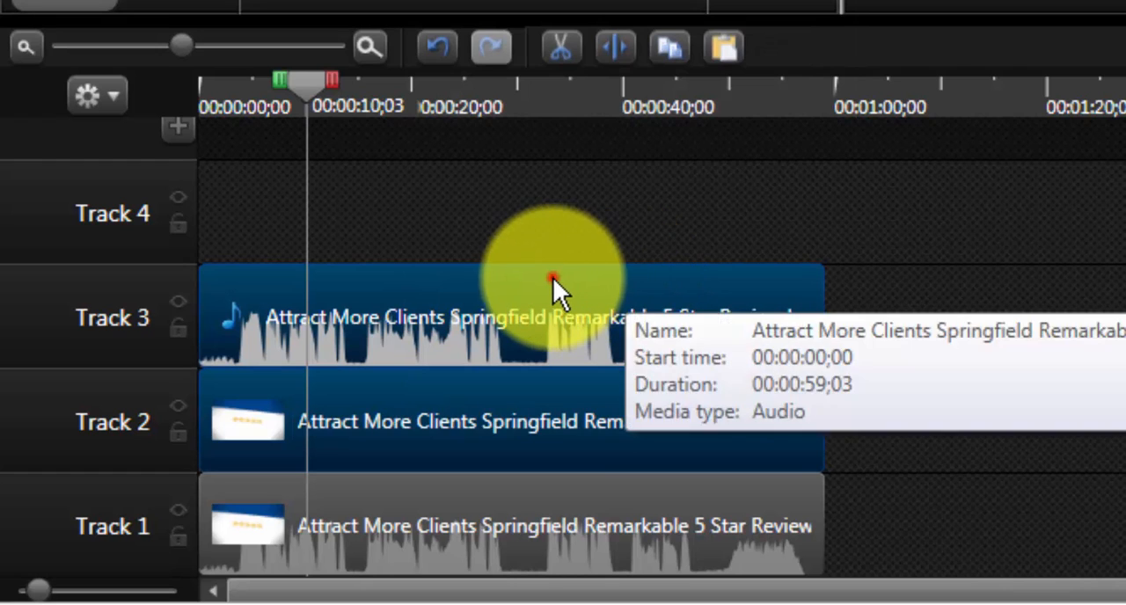
pyautogui.click(1036, 297)
pyautogui.click(643, 305)
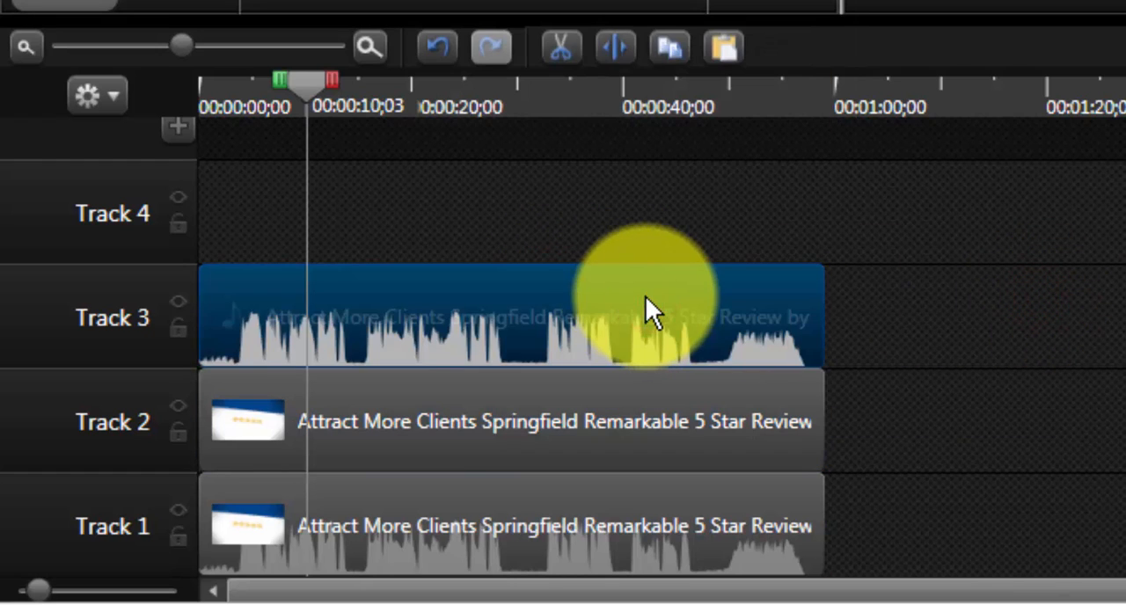
pyautogui.press('Delete')
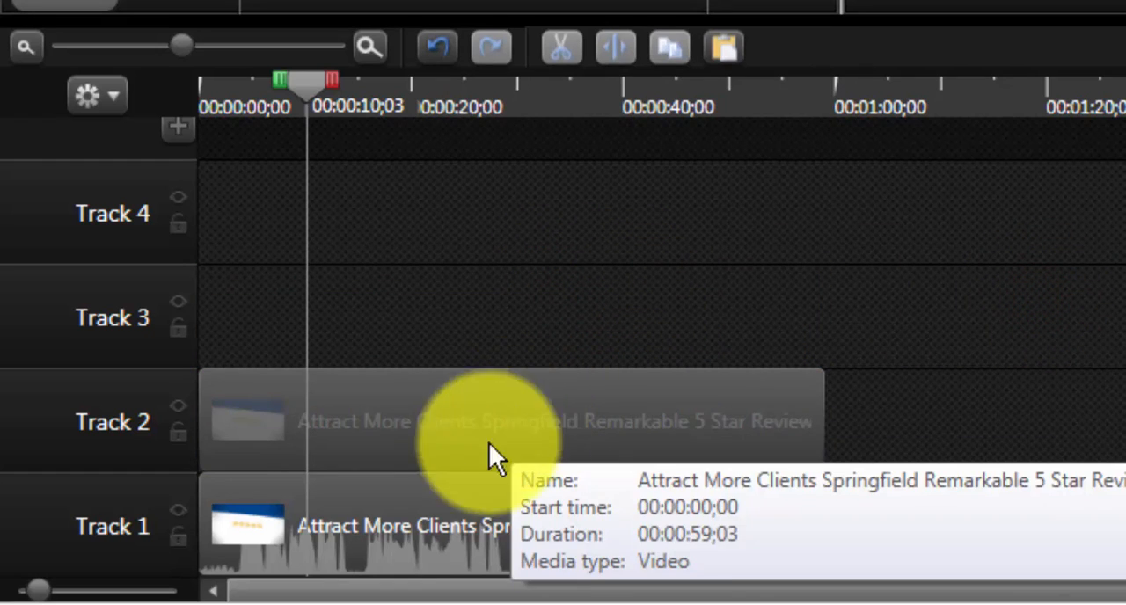
# Swap the two clips so the silent copy sits on Track 1 and the clip with audio on Track 2, both starting at zero.
pyautogui.moveTo(415, 423); pyautogui.dragTo(1040, 528)
pyautogui.moveTo(447, 535); pyautogui.dragTo(437, 422)
pyautogui.moveTo(988, 488); pyautogui.dragTo(338, 479)
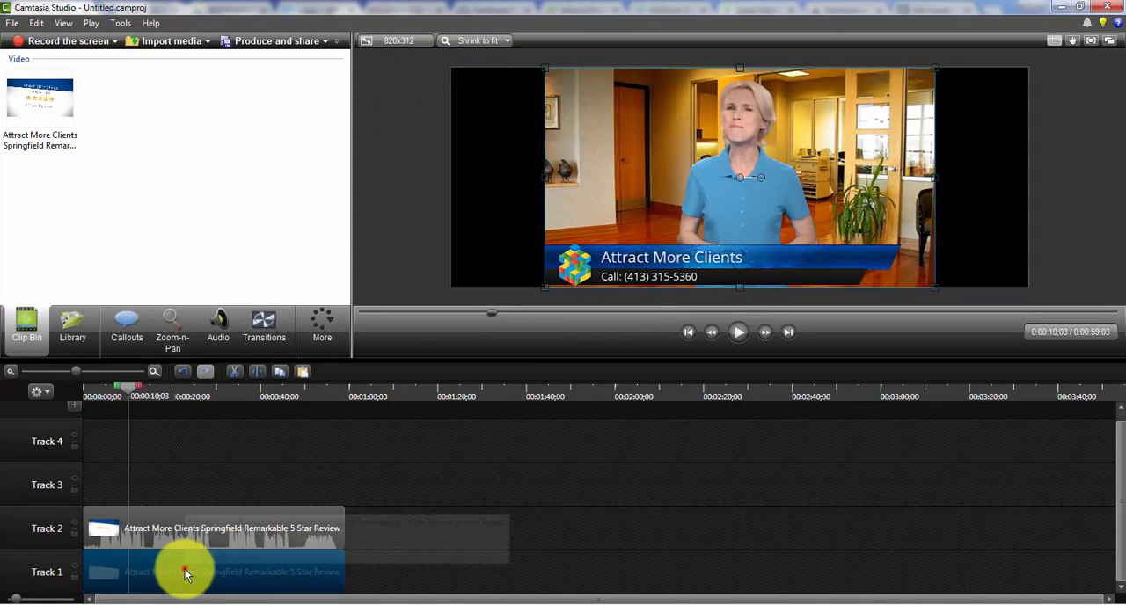
# Enlarge the silent Track 1 clip to span the full canvas width behind the main clip and adjust its vertical position.
pyautogui.moveTo(185, 572); pyautogui.dragTo(591, 200)
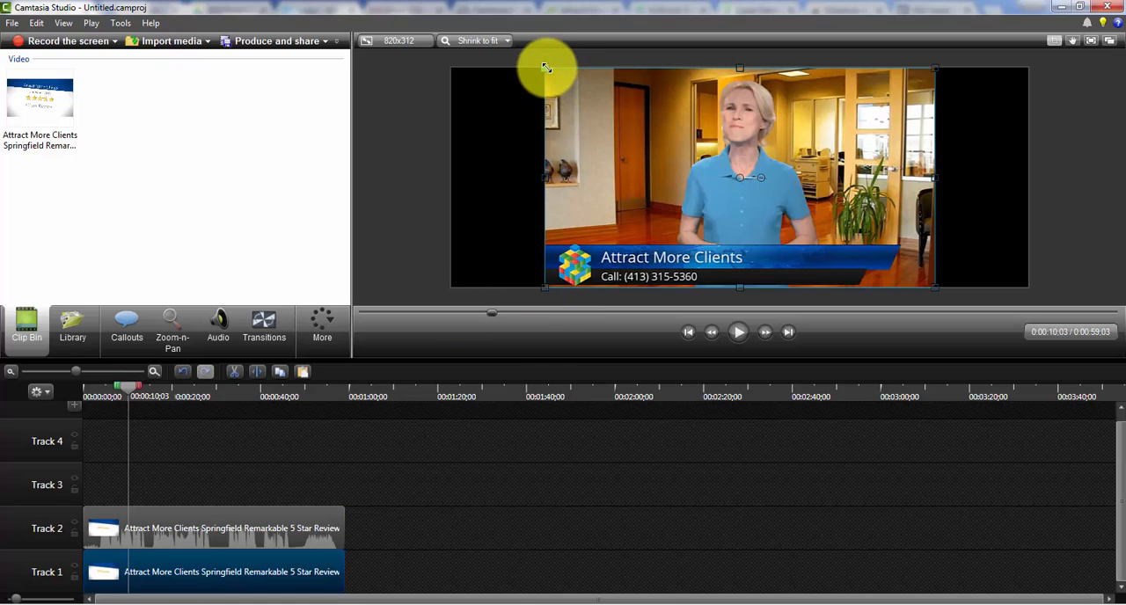
pyautogui.moveTo(545, 68); pyautogui.dragTo(455, 31)
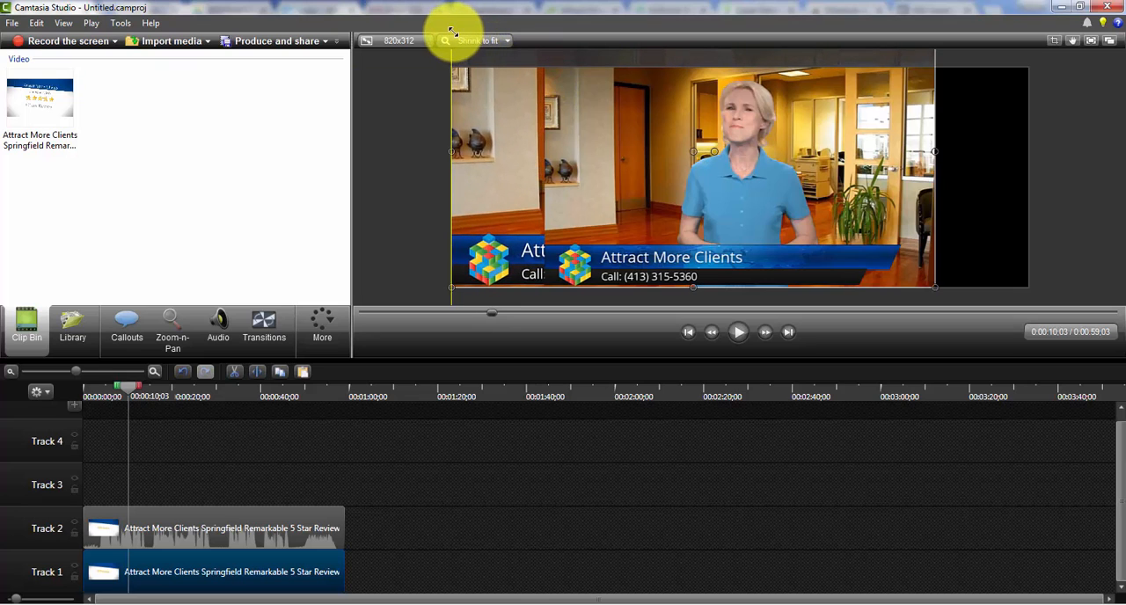
pyautogui.moveTo(934, 287); pyautogui.dragTo(983, 330)
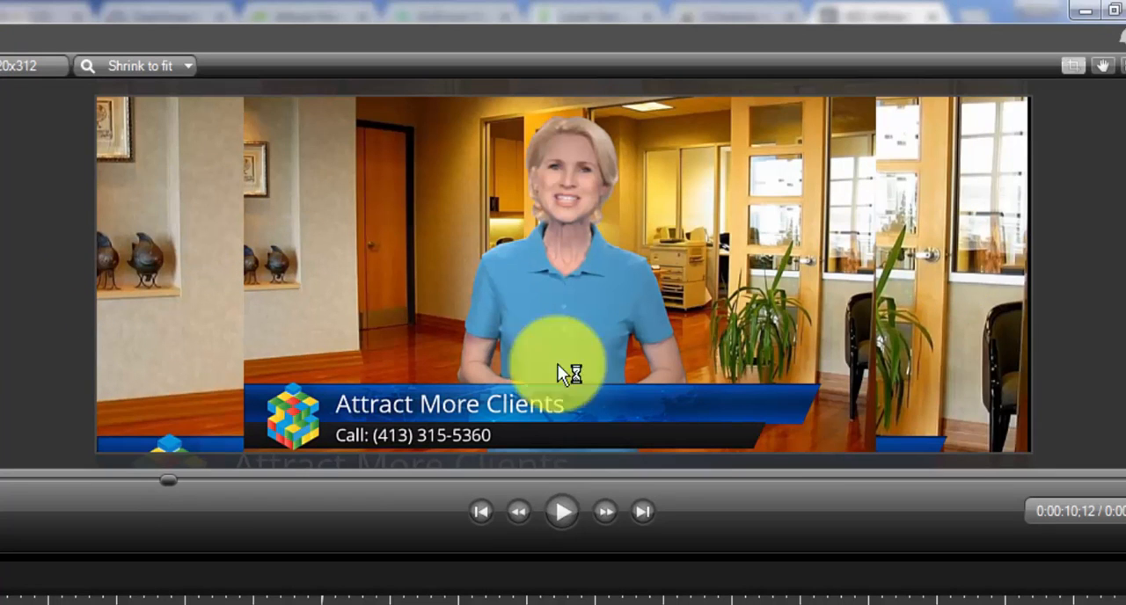
pyautogui.moveTo(929, 256); pyautogui.dragTo(928, 279)
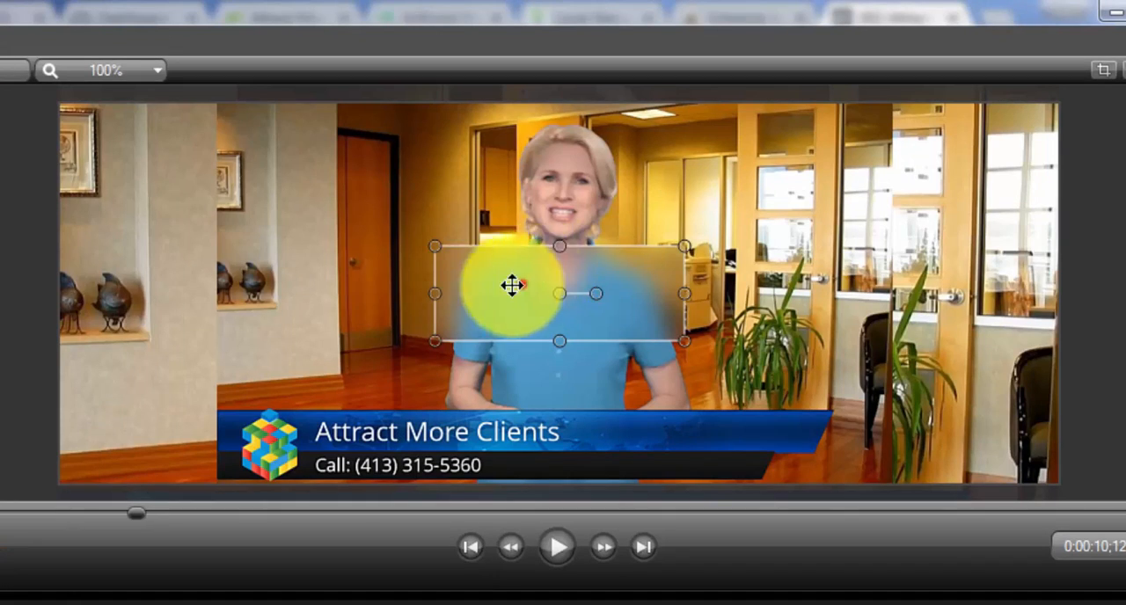
# Fit the blur callout over the exposed background strip left of the main clip and extend it over the full clip duration, previewing playback.
pyautogui.moveTo(512, 284); pyautogui.dragTo(146, 146)
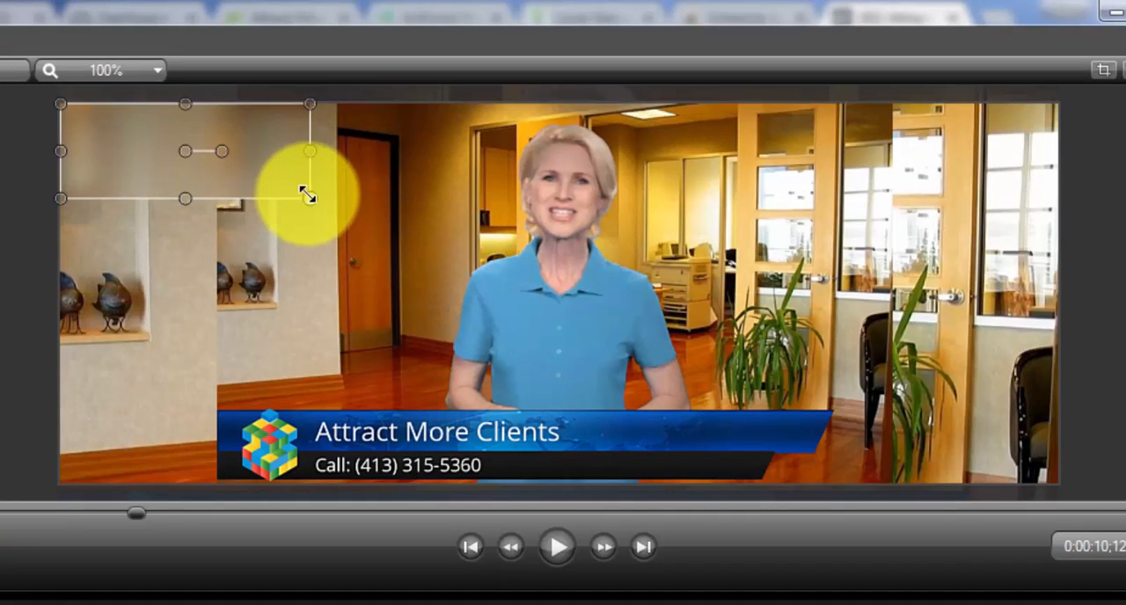
pyautogui.moveTo(307, 196); pyautogui.dragTo(214, 481)
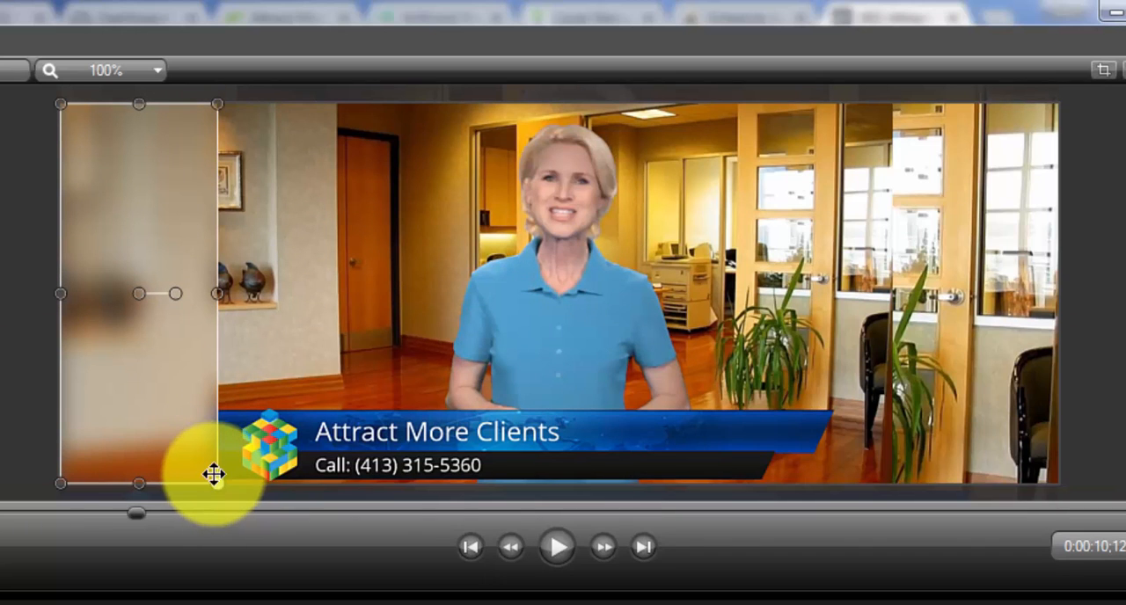
pyautogui.click(562, 550)
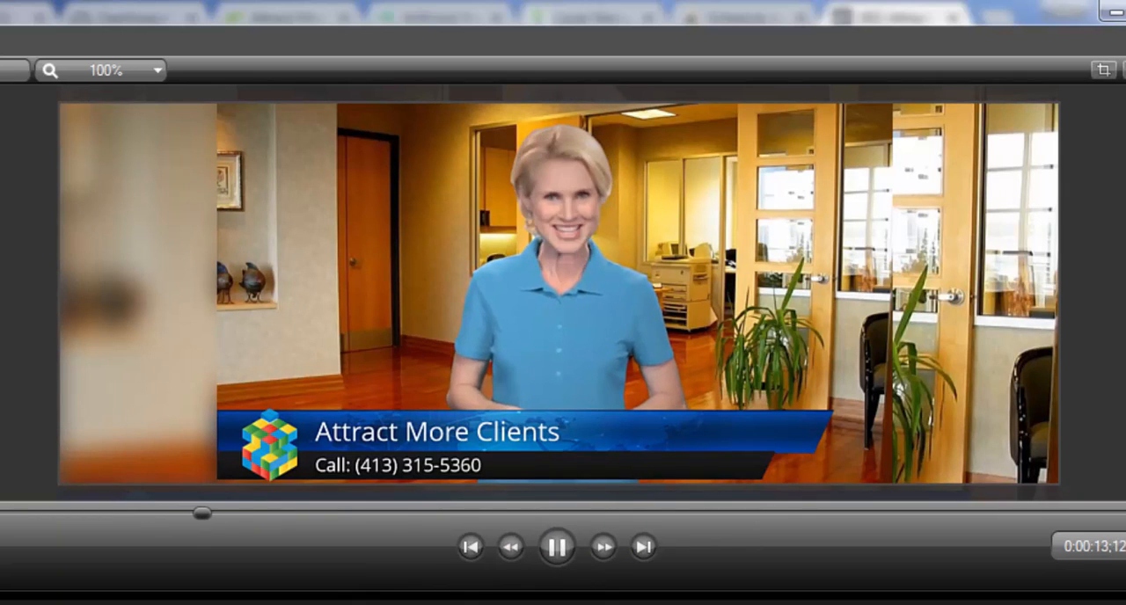
pyautogui.press('space')
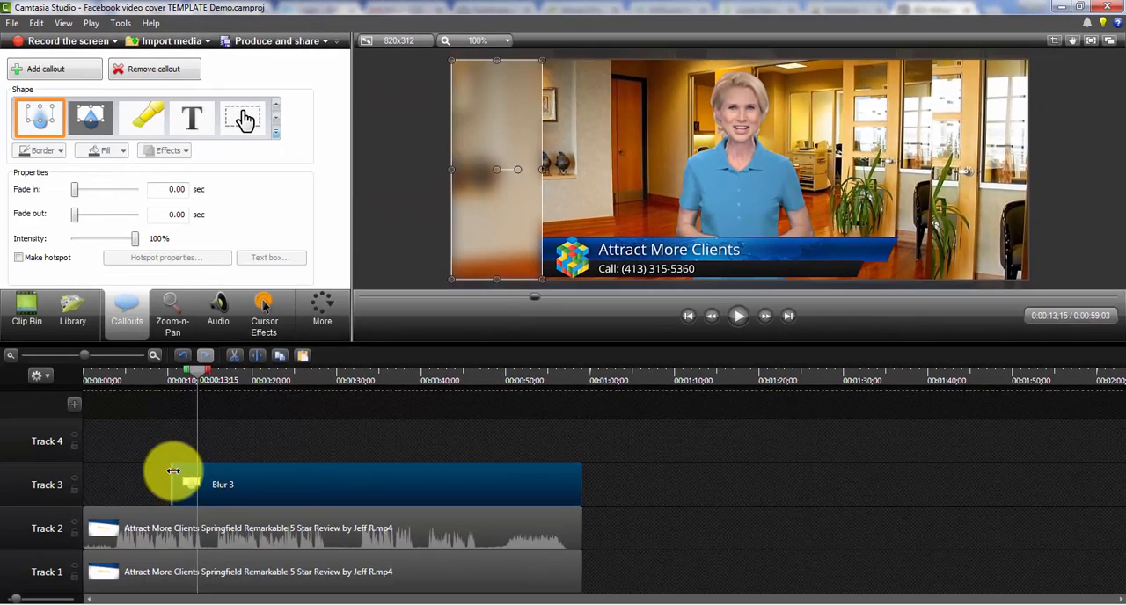
pyautogui.moveTo(168, 469); pyautogui.dragTo(48, 469)
pyautogui.press('space')
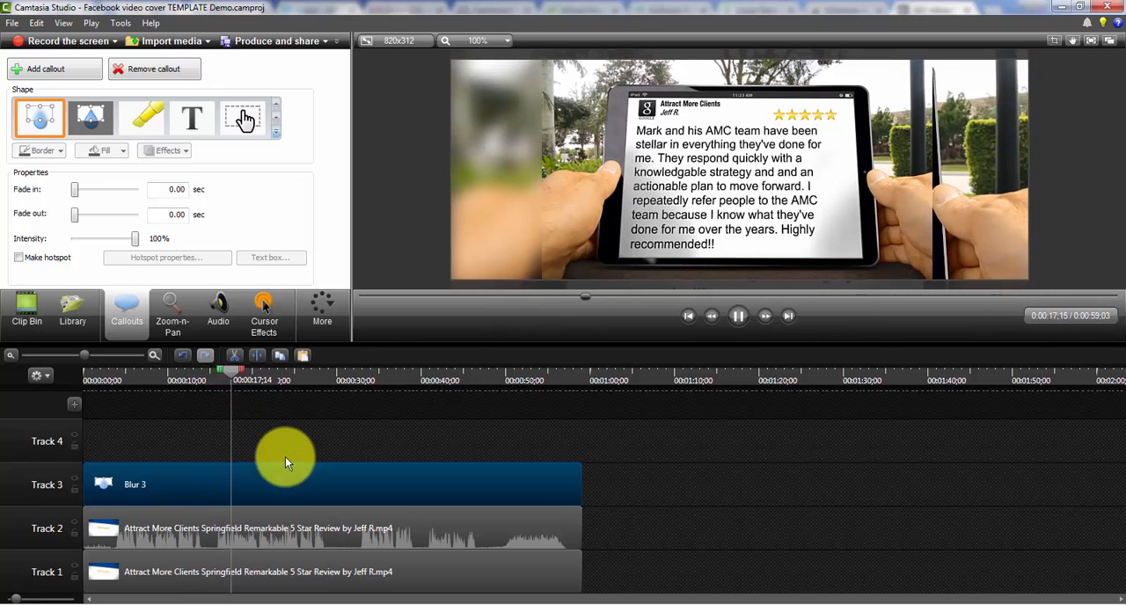
# Duplicate the Track 3 blur callout onto Track 4 starting at zero and place the copy over the exposed background strip right of the main clip.
pyautogui.press('space')
pyautogui.click(195, 483)
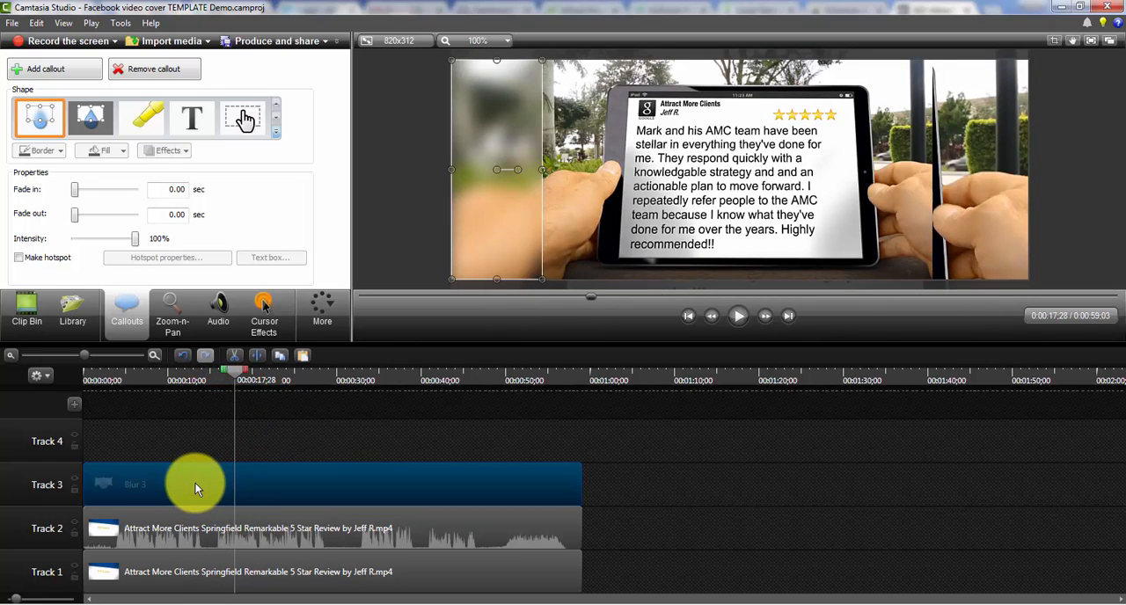
pyautogui.hotkey('ctrl', 'c')
pyautogui.hotkey('ctrl', 'v')
pyautogui.moveTo(369, 427); pyautogui.dragTo(105, 417)
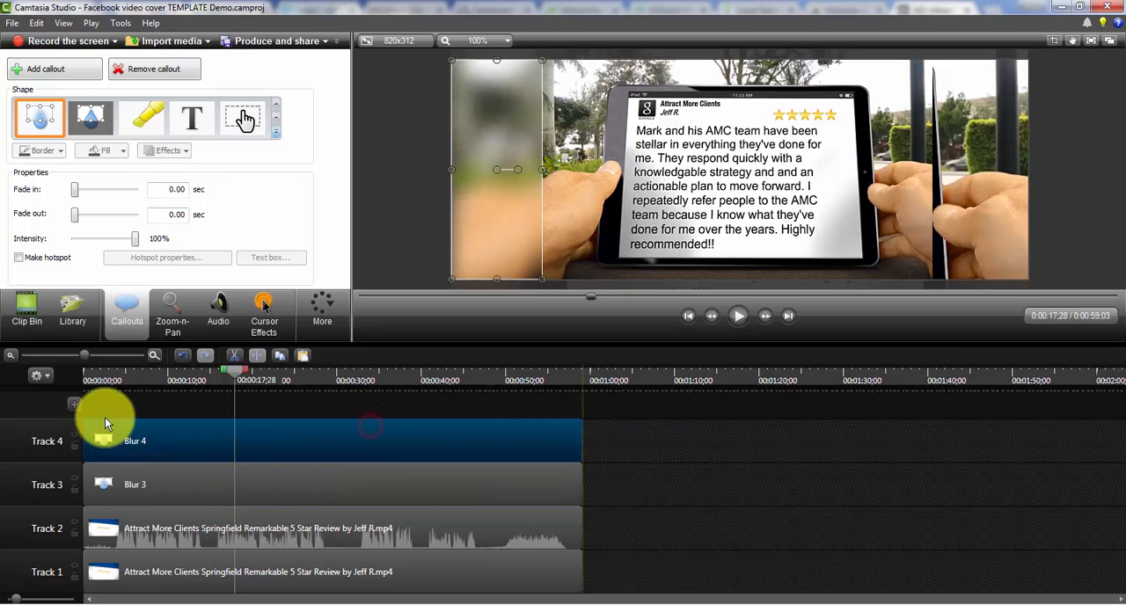
pyautogui.moveTo(503, 105); pyautogui.dragTo(971, 108)
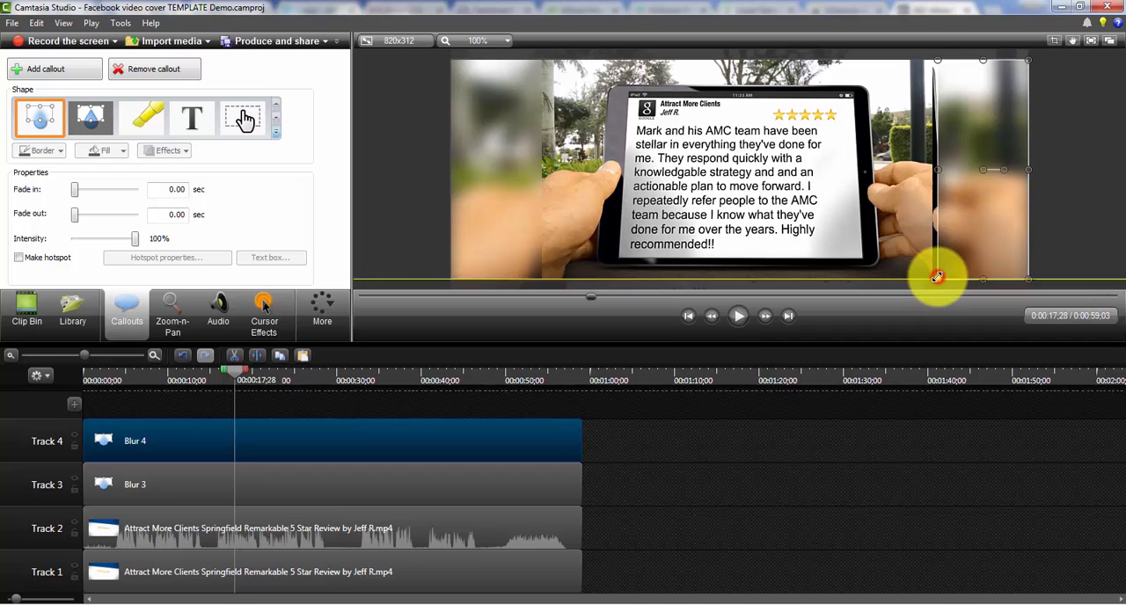
# Widen the left blur callout slightly to meet the main clip's edge, and preview the playback with both sides blurred.
pyautogui.click(478, 205)
pyautogui.click(471, 201)
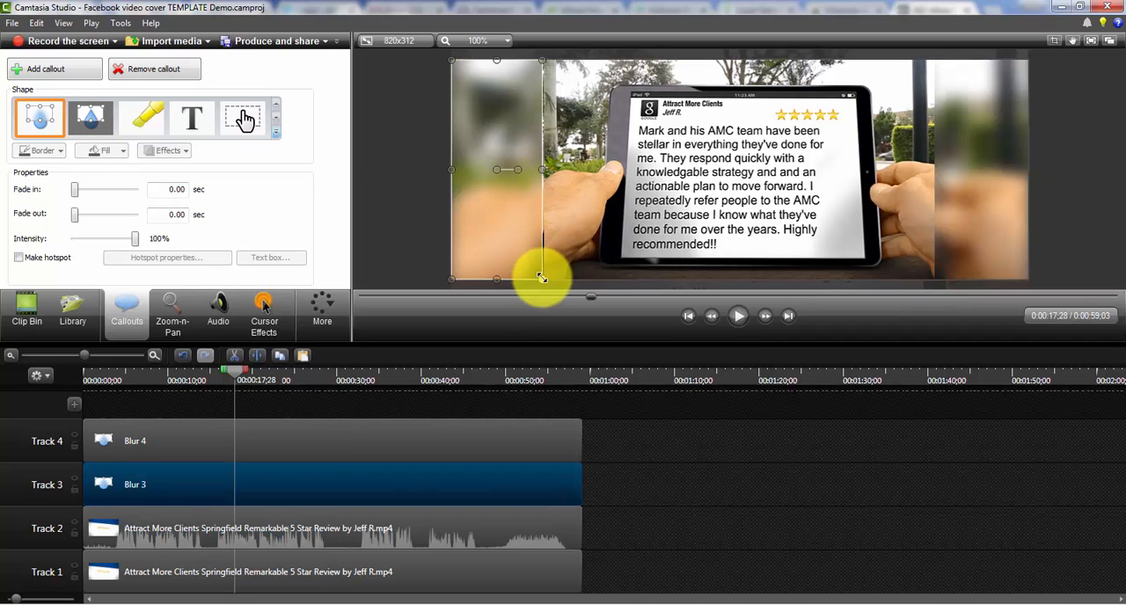
pyautogui.moveTo(542, 275); pyautogui.dragTo(544, 279)
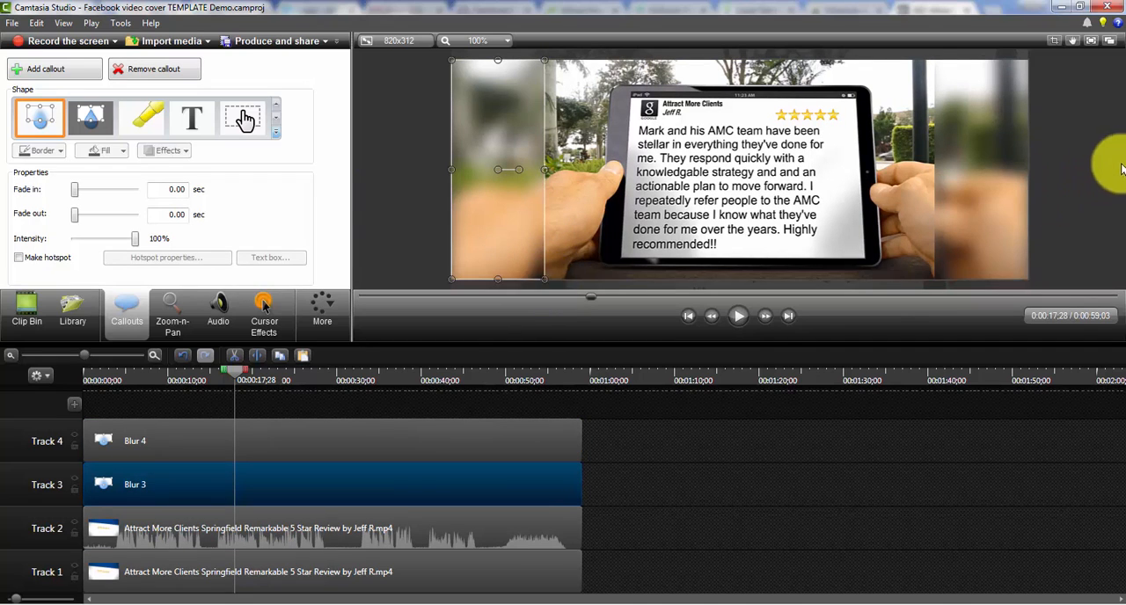
pyautogui.click(1062, 177)
pyautogui.press('space')
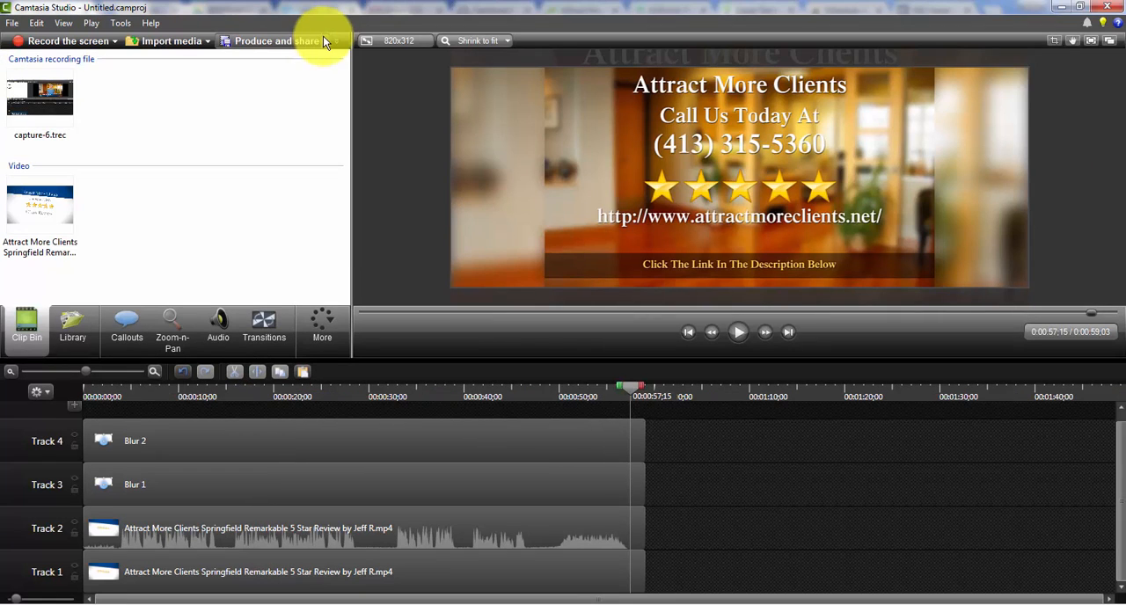
# Start producing the video with the MP4 only (up to 1080p) preset and continue to the file name and folder settings.
pyautogui.click(323, 40)
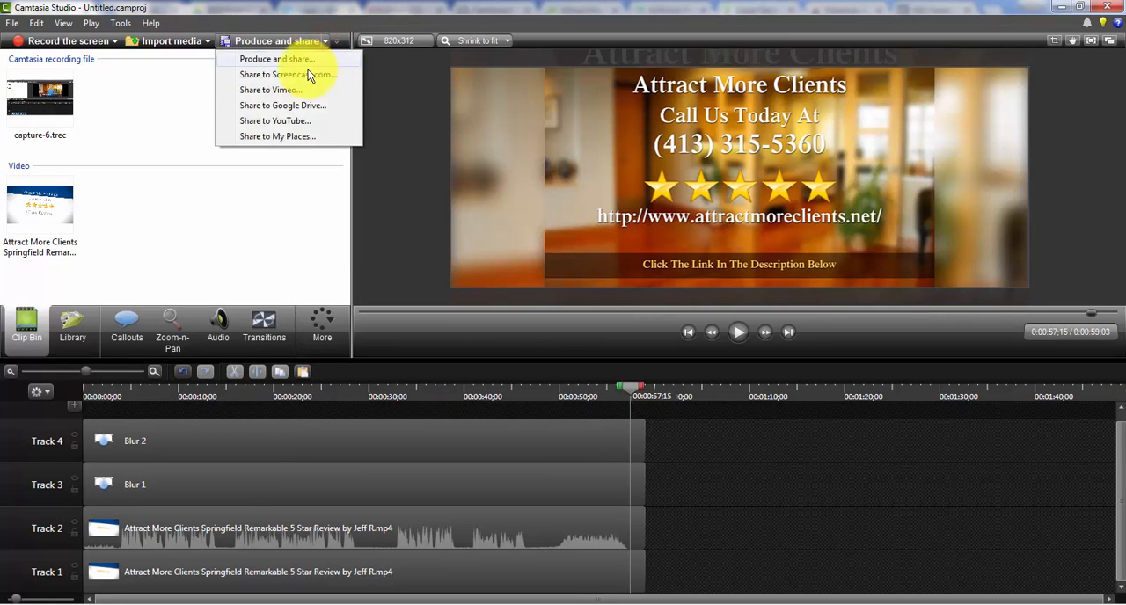
pyautogui.click(278, 60)
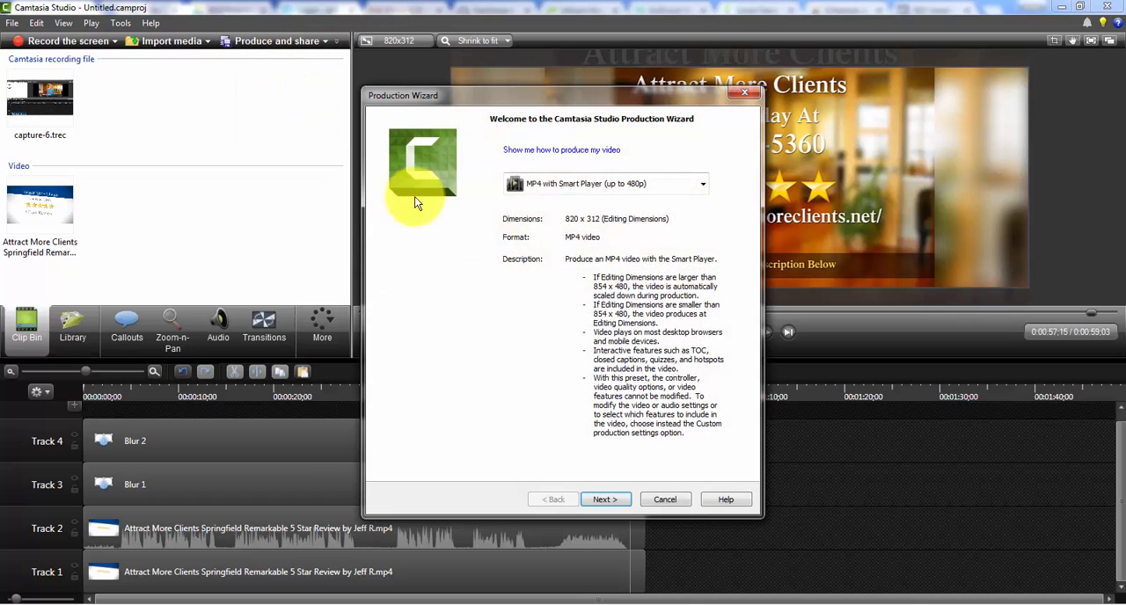
pyautogui.click(697, 185)
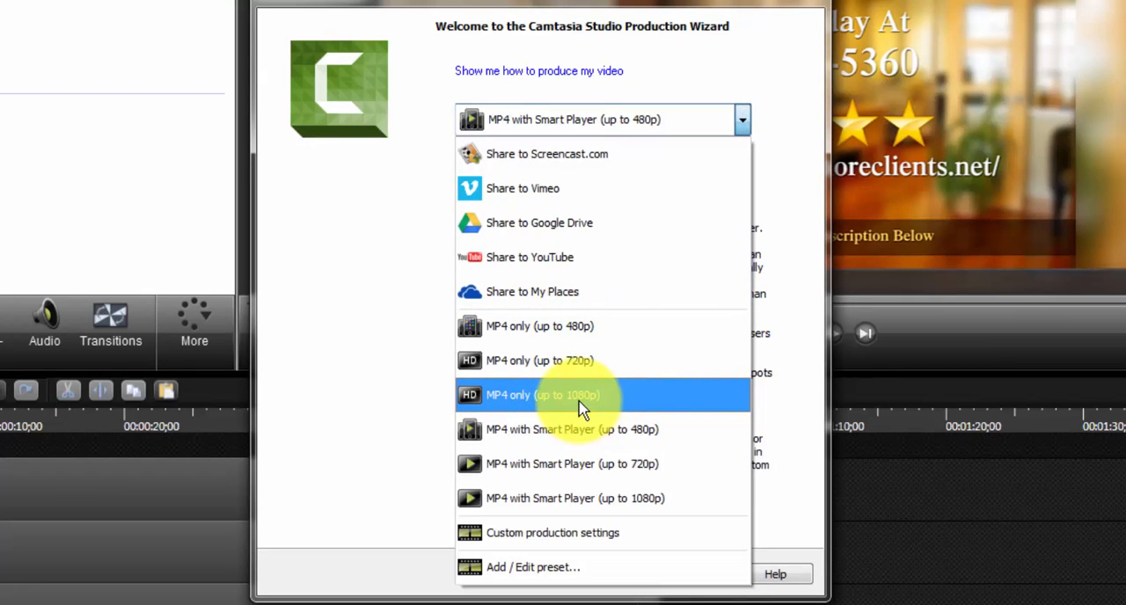
pyautogui.click(586, 396)
pyautogui.click(607, 574)
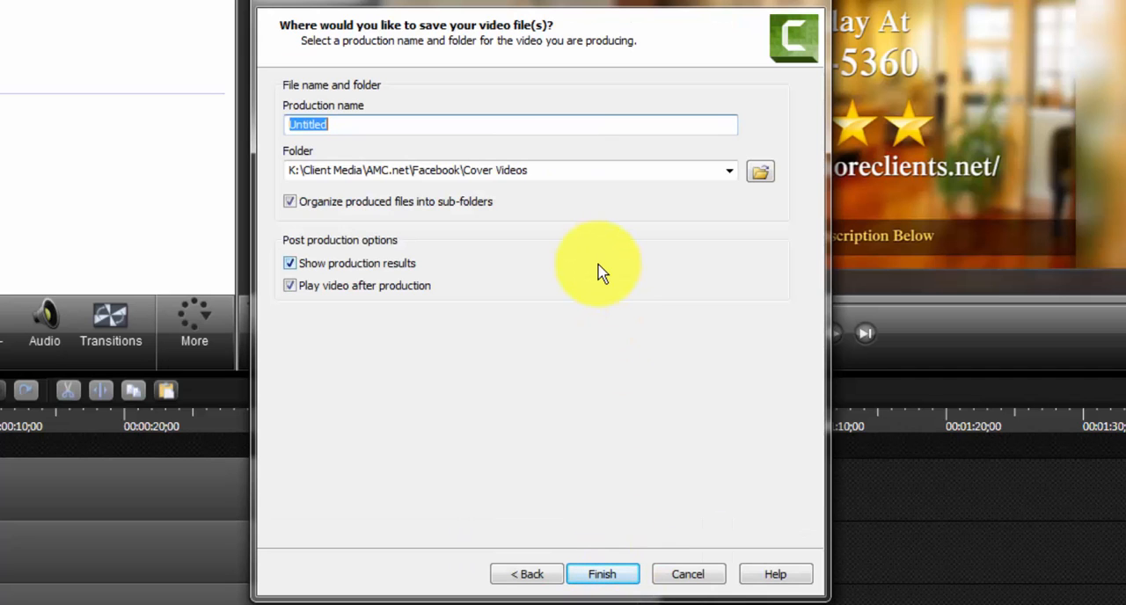
# Name the production "cover video demo", produce it in the Cover Videos folder, and open the production folder.
pyautogui.write('cover video demo')
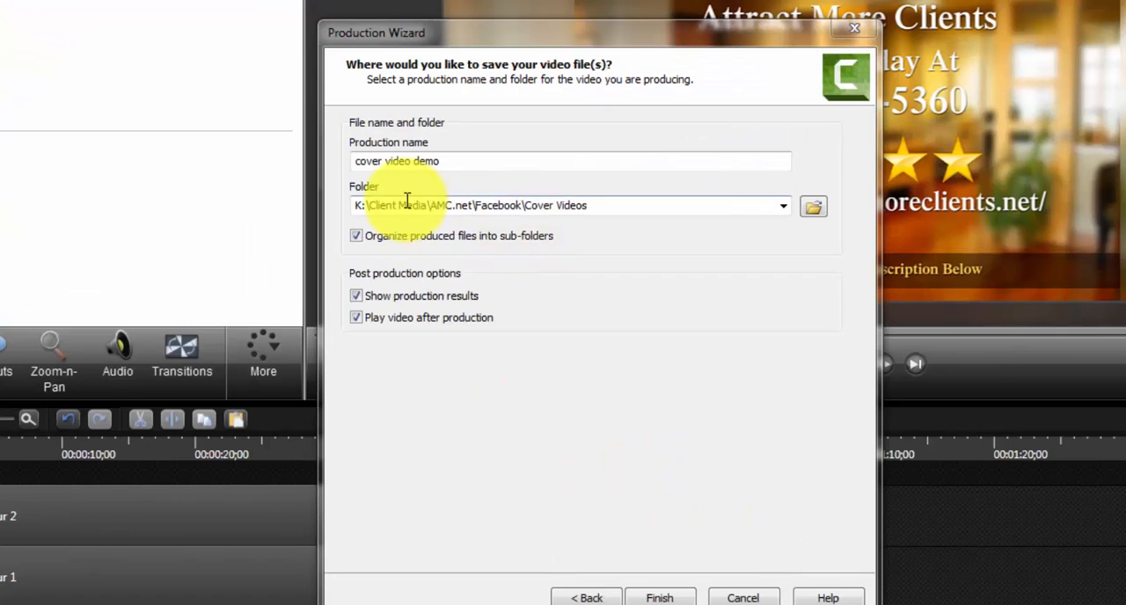
pyautogui.click(343, 166)
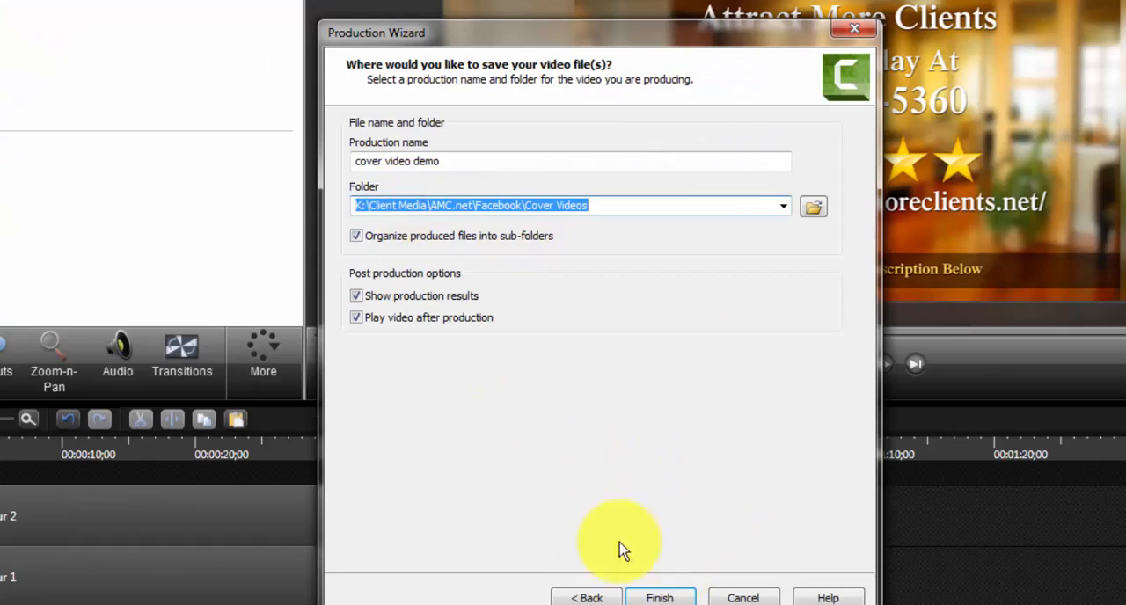
pyautogui.click(659, 598)
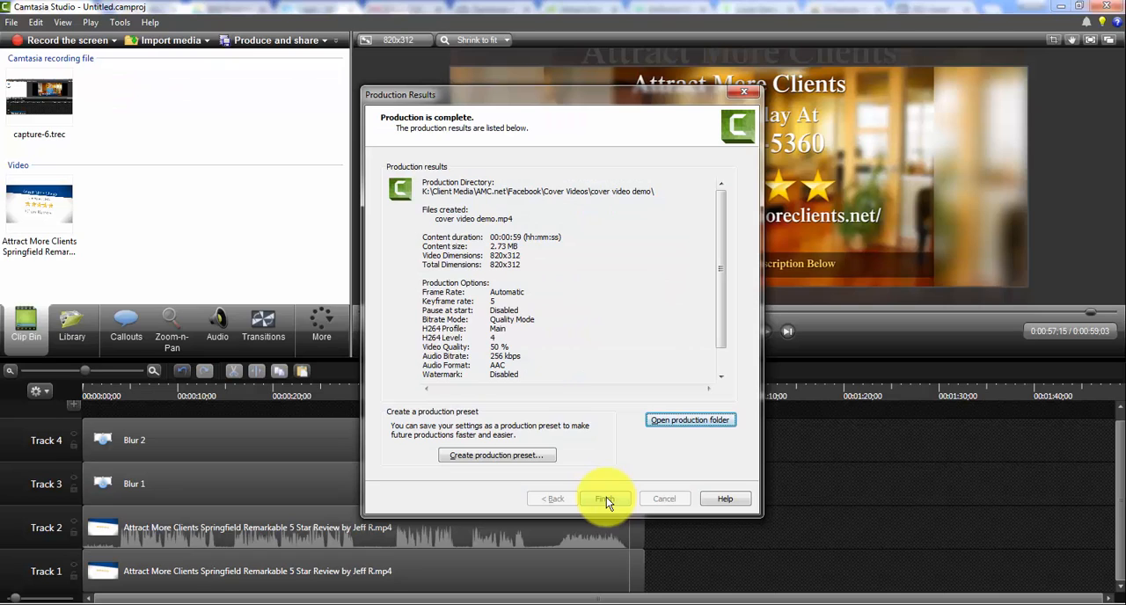
pyautogui.click(683, 421)
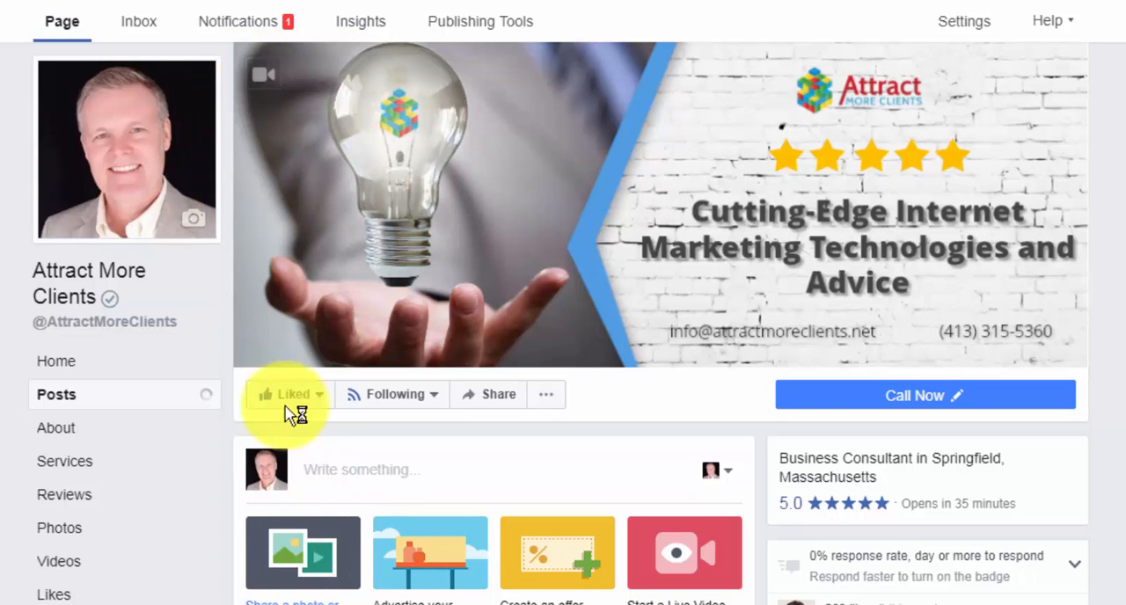
# On the Facebook page, choose the first of the page's existing videos as the cover and proceed to the thumbnail selection.
pyautogui.click(264, 79)
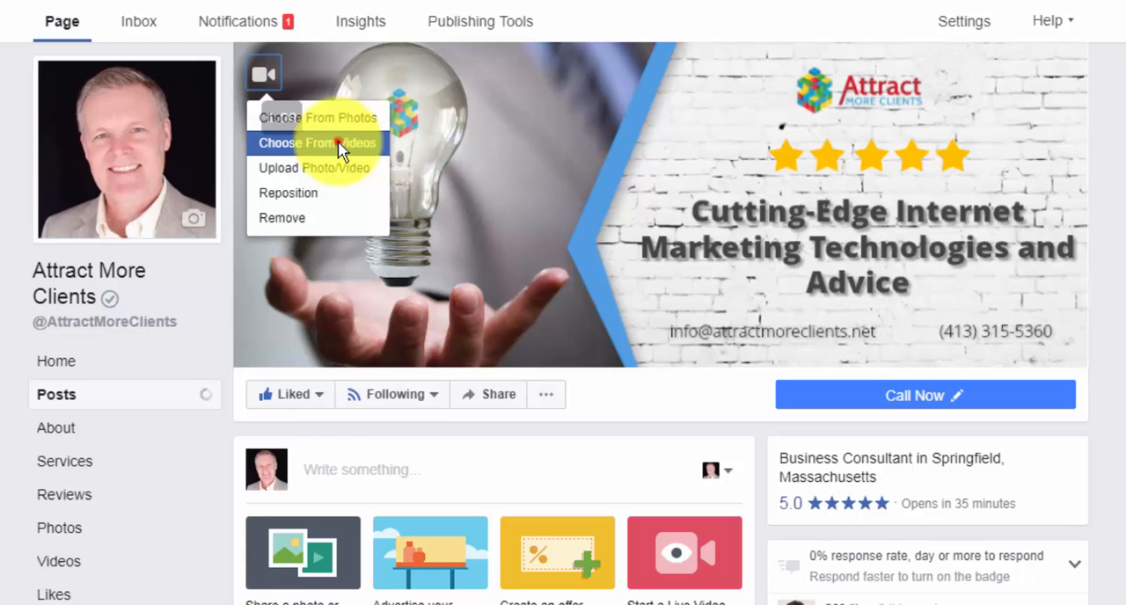
pyautogui.click(341, 148)
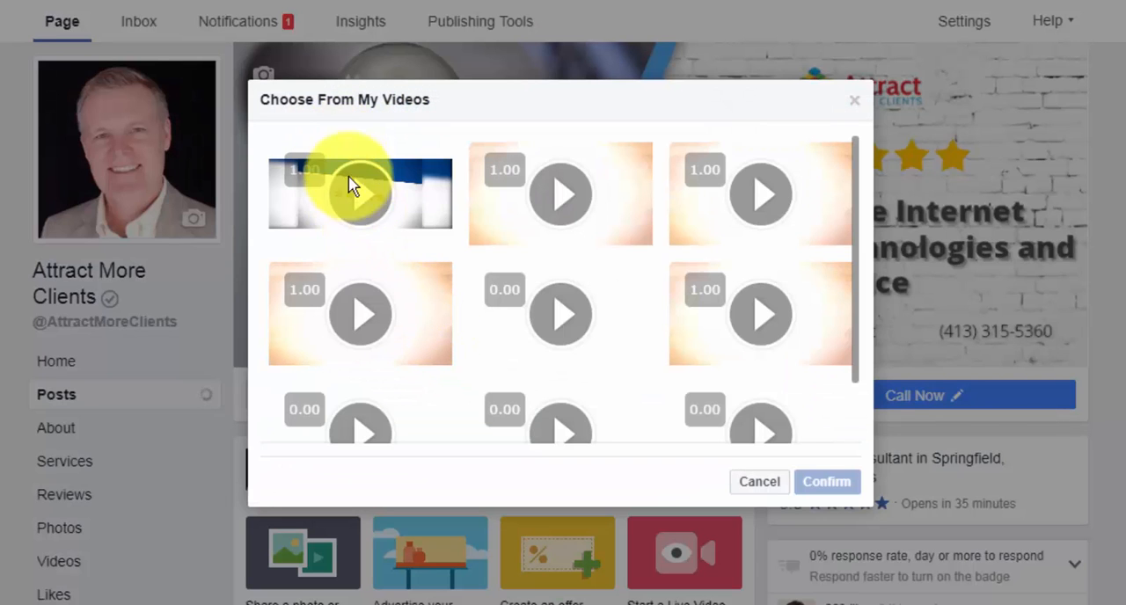
pyautogui.click(415, 192)
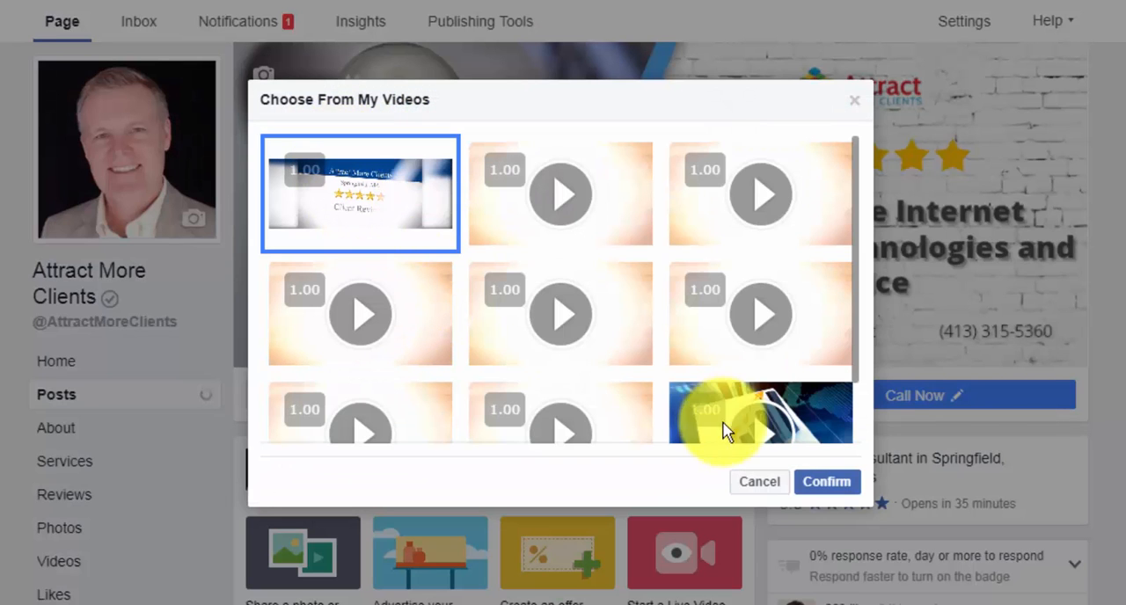
pyautogui.click(809, 498)
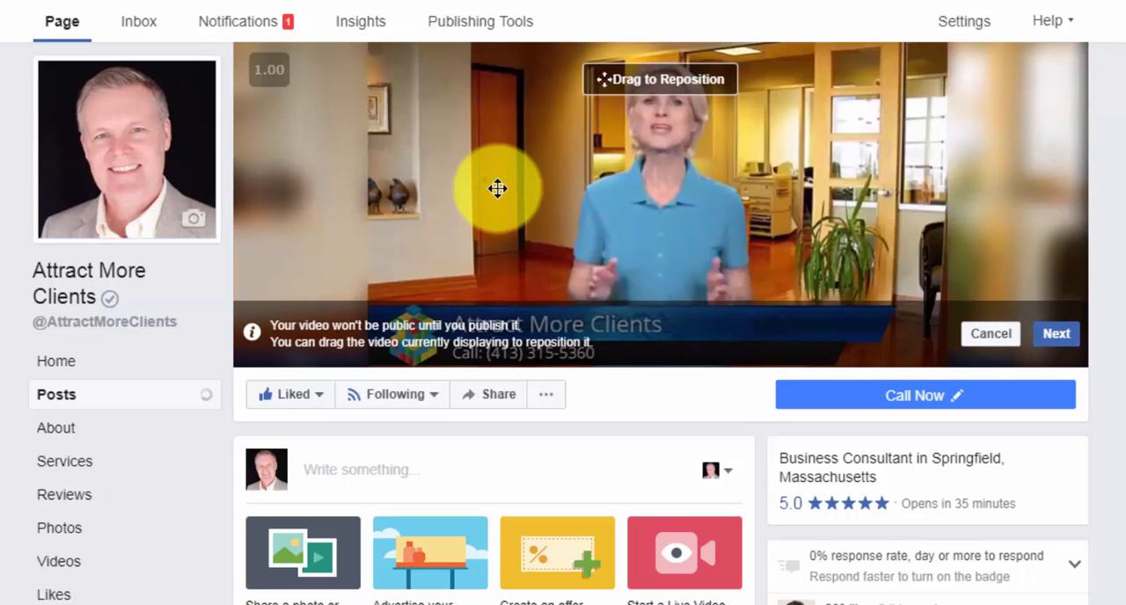
pyautogui.click(1059, 338)
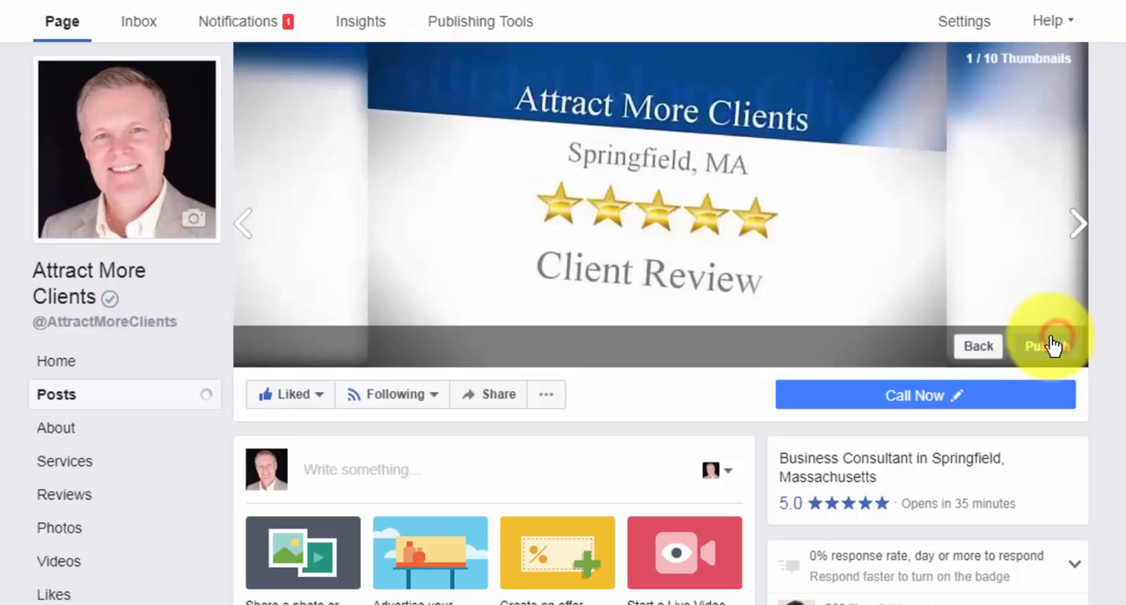
# Browse through the ten cover video thumbnails and select thumbnail 7, showing the smiling presenter.
pyautogui.click(1078, 227)
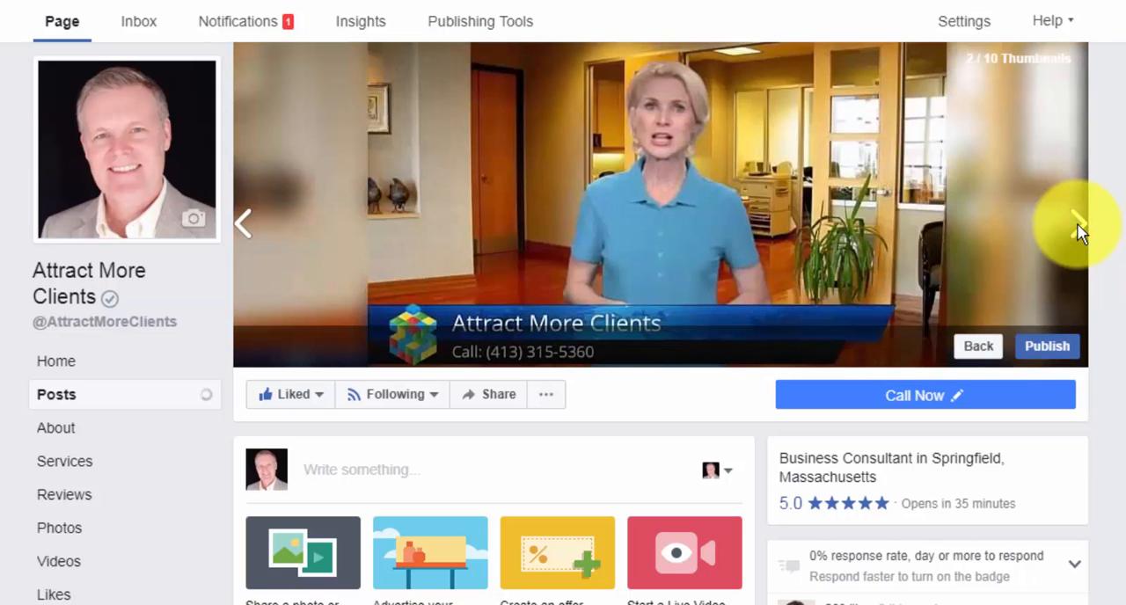
pyautogui.click(1079, 228)
pyautogui.click(1079, 228)
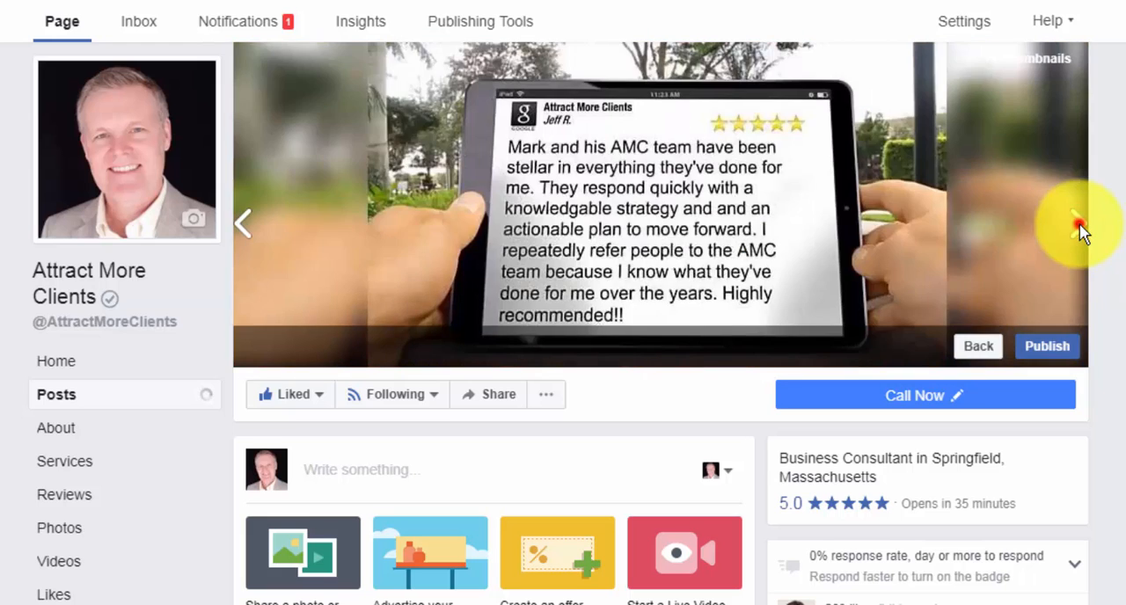
pyautogui.click(1079, 228)
pyautogui.click(1079, 228)
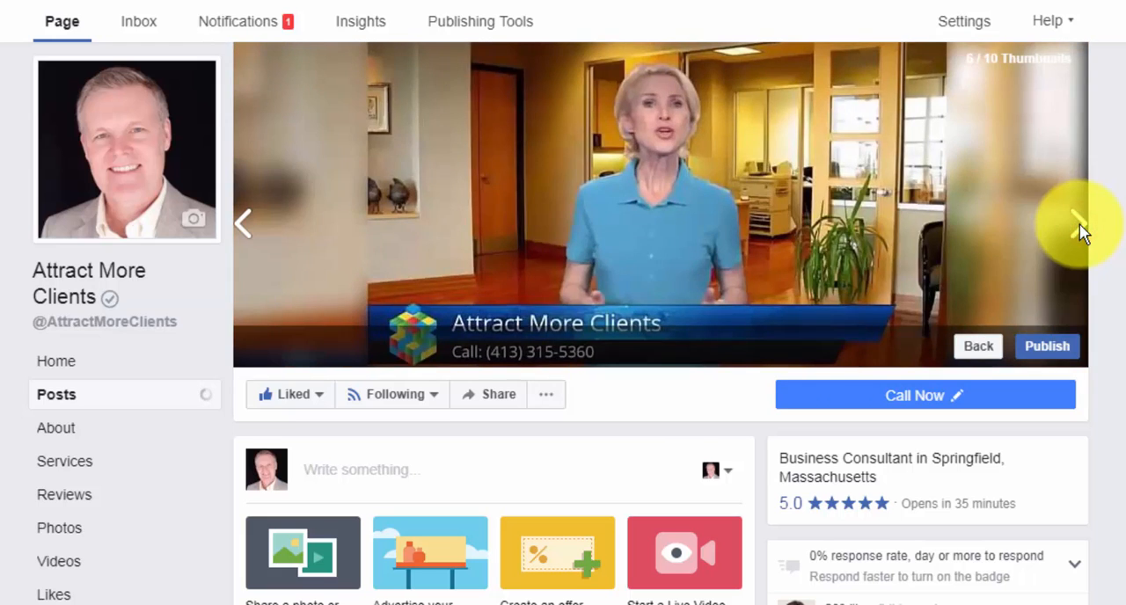
pyautogui.click(1080, 228)
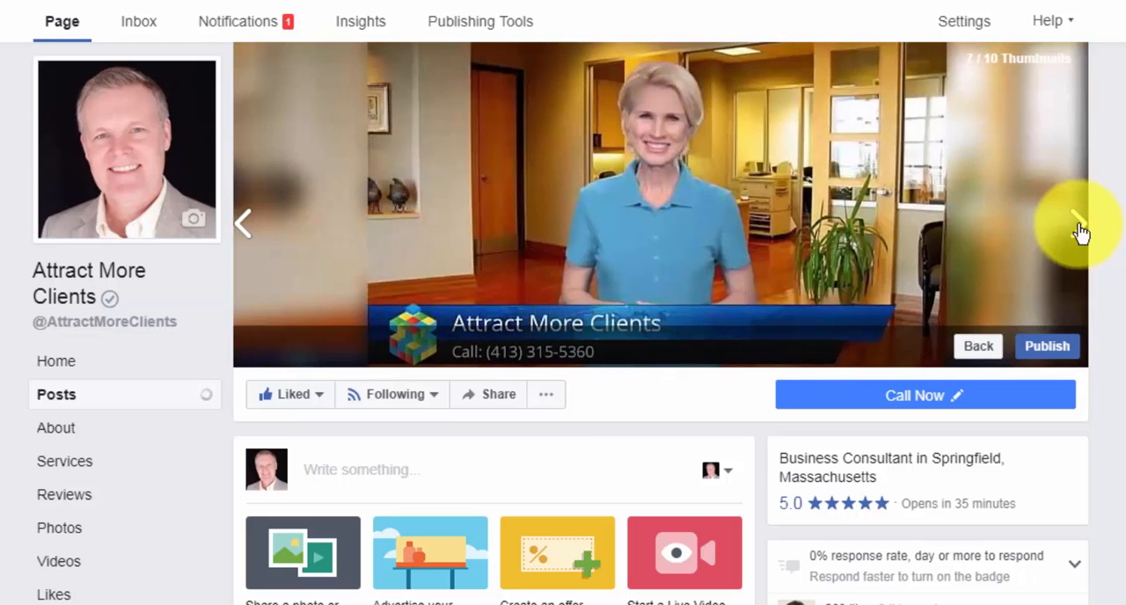
pyautogui.click(1079, 228)
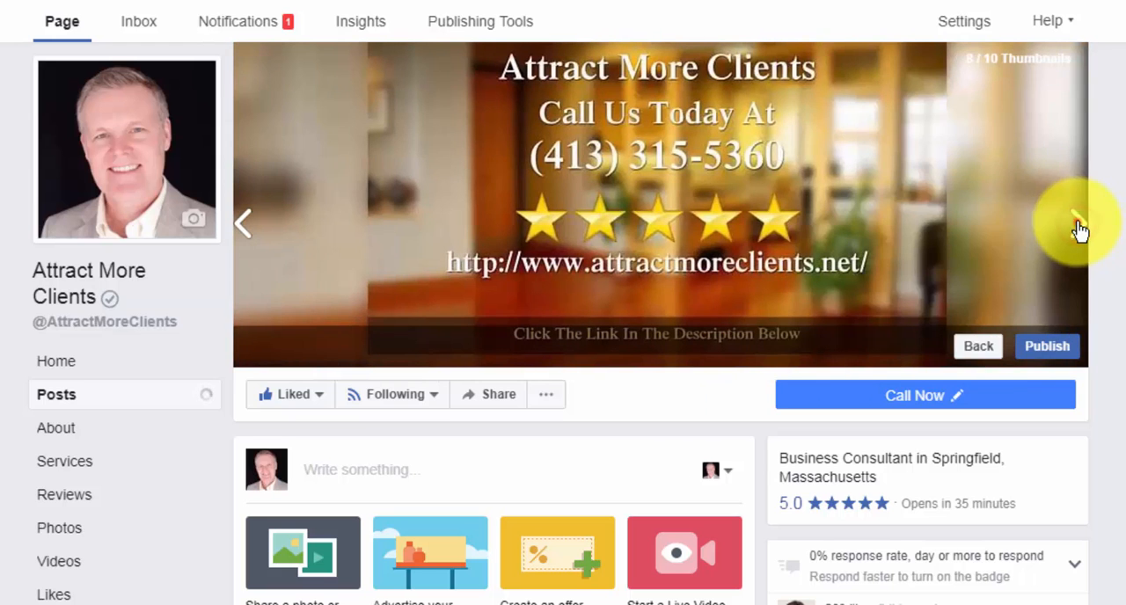
pyautogui.click(1079, 228)
pyautogui.click(1079, 228)
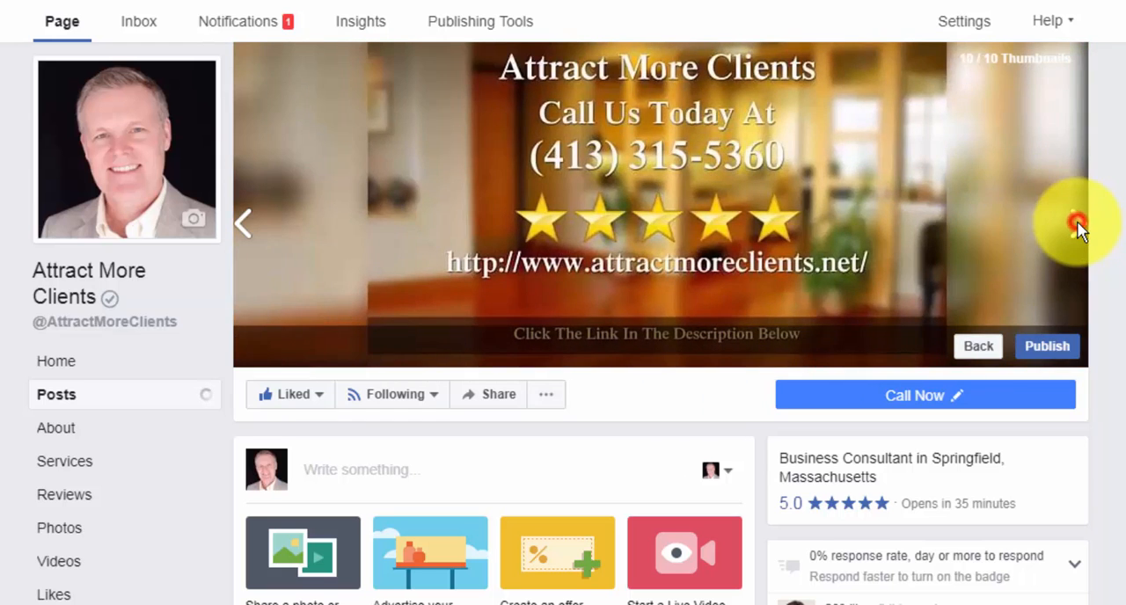
pyautogui.click(241, 224)
pyautogui.click(241, 223)
pyautogui.click(241, 223)
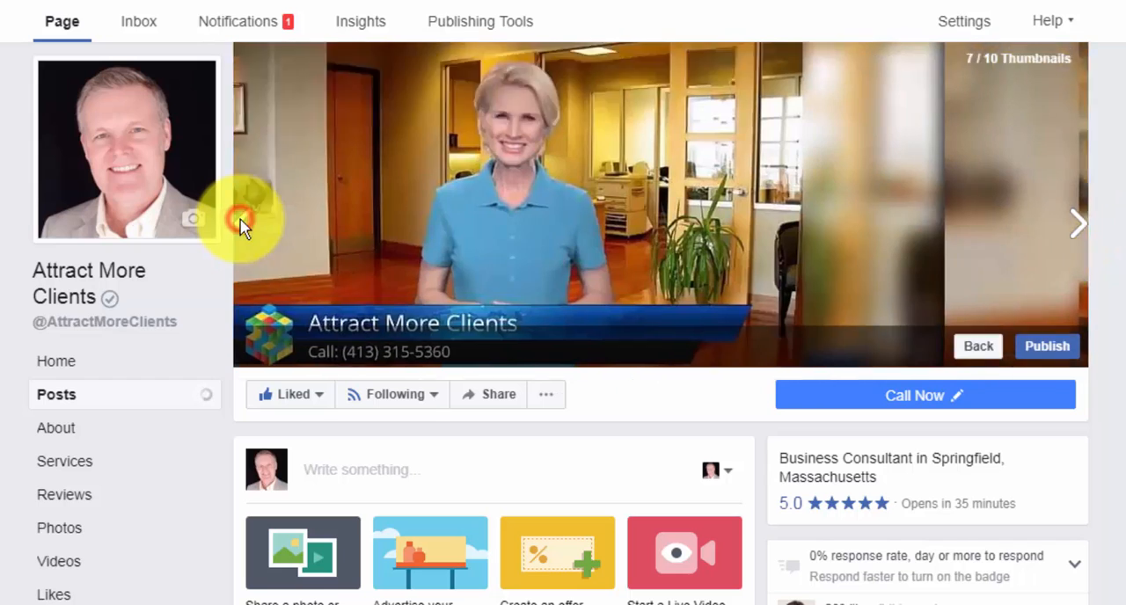
# Publish the cover video and raise its volume to unmute the sound.
pyautogui.click(1040, 349)
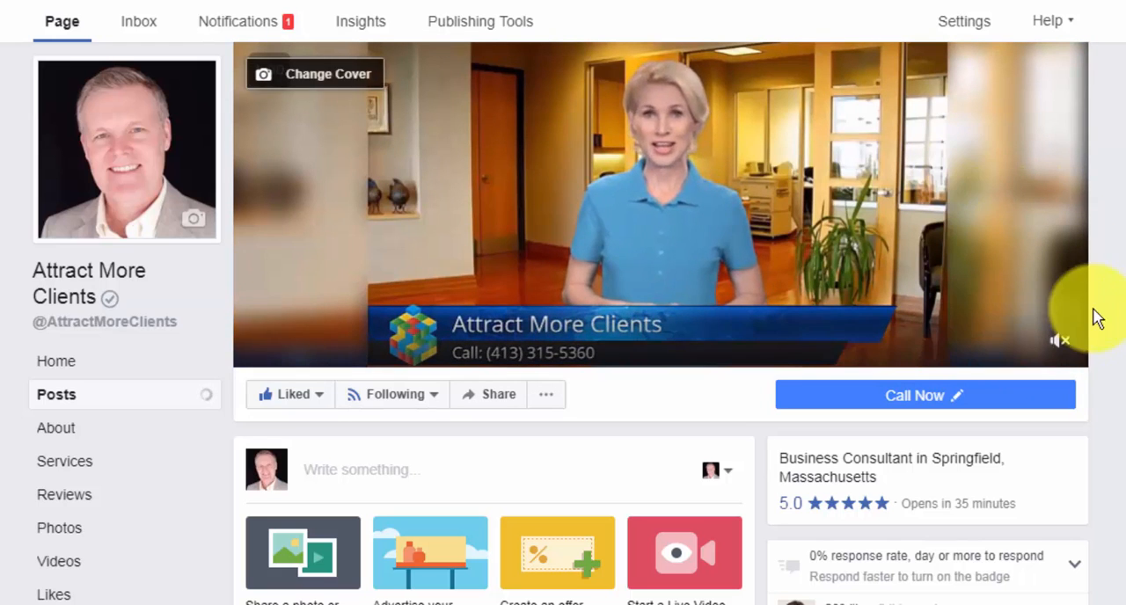
pyautogui.moveTo(1058, 332)
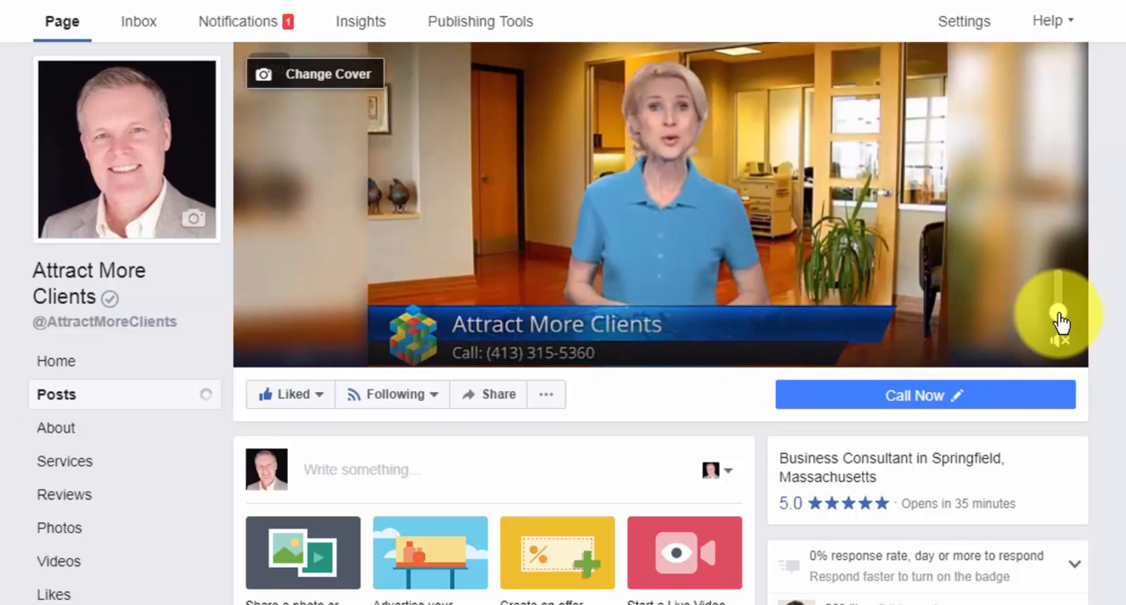
pyautogui.moveTo(1059, 319); pyautogui.dragTo(1053, 237)
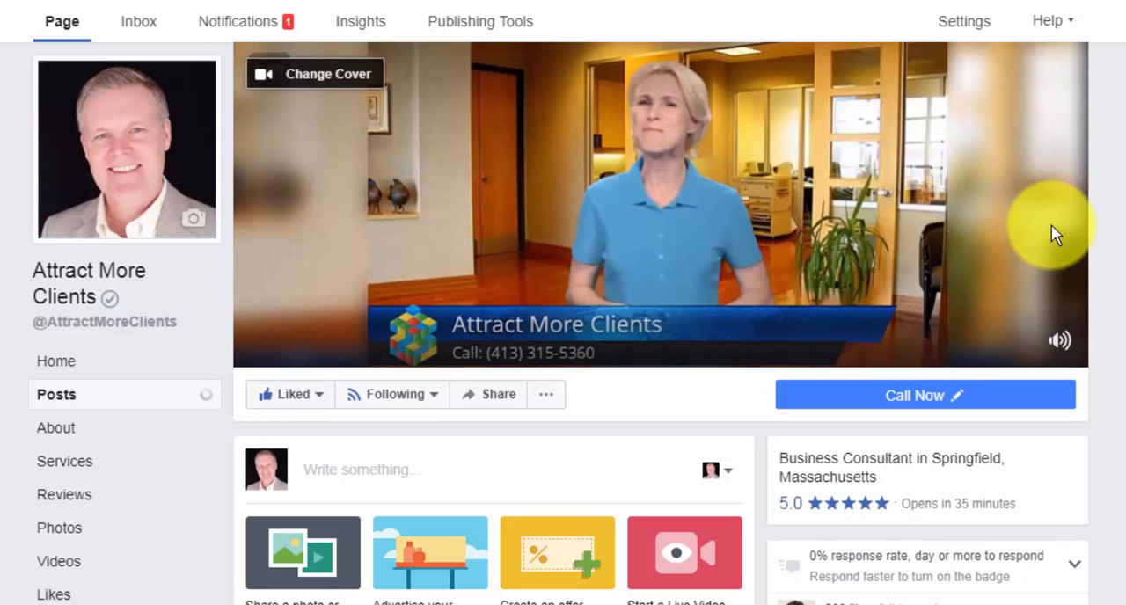